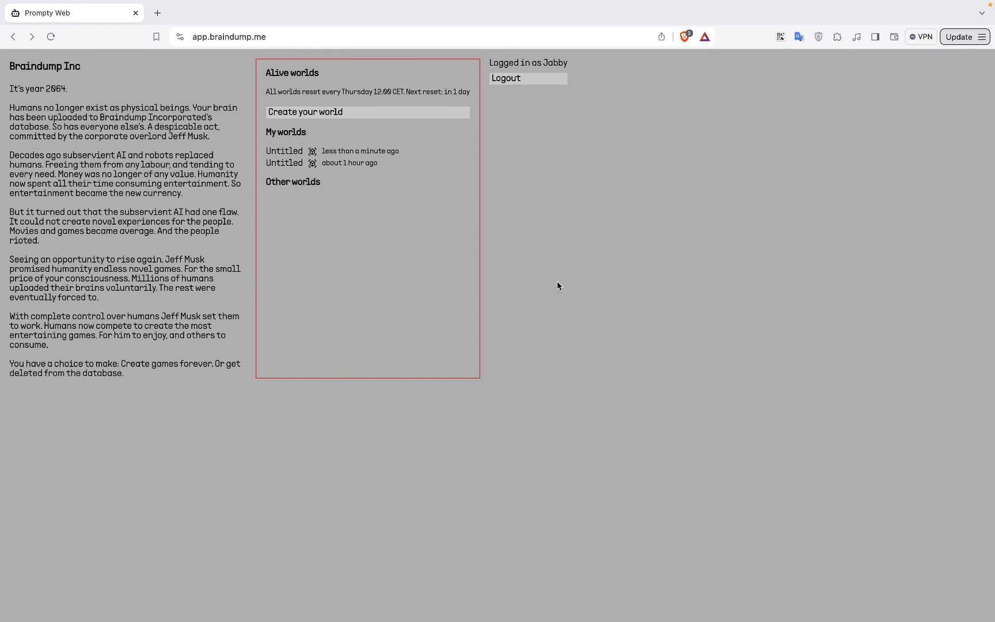
# Step: Create a new world and place a castle at -5,3 with the prompt "Add a castle"
pyautogui.click(434, 116)
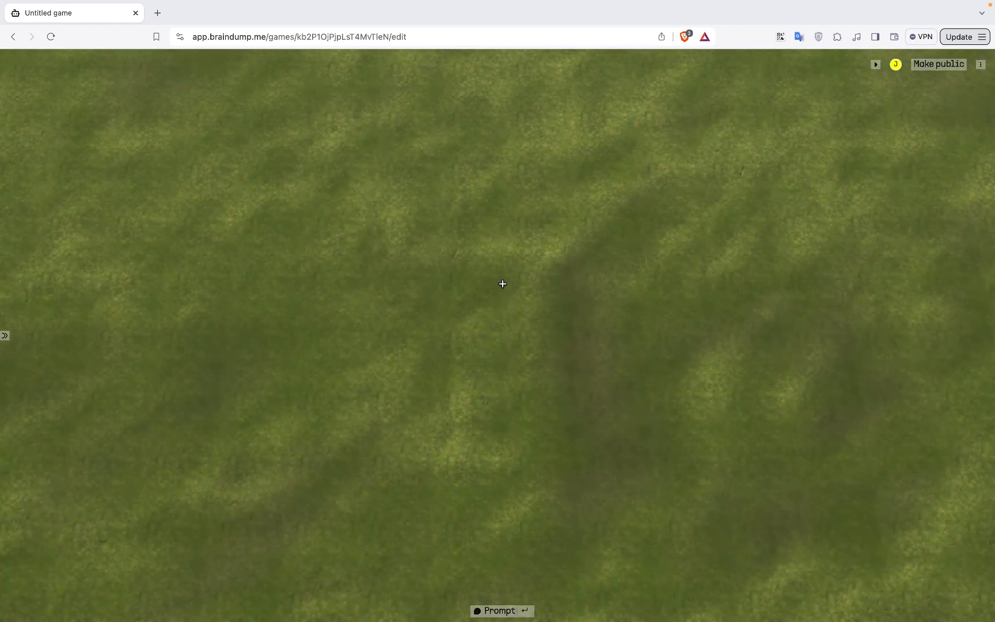
pyautogui.click(339, 238)
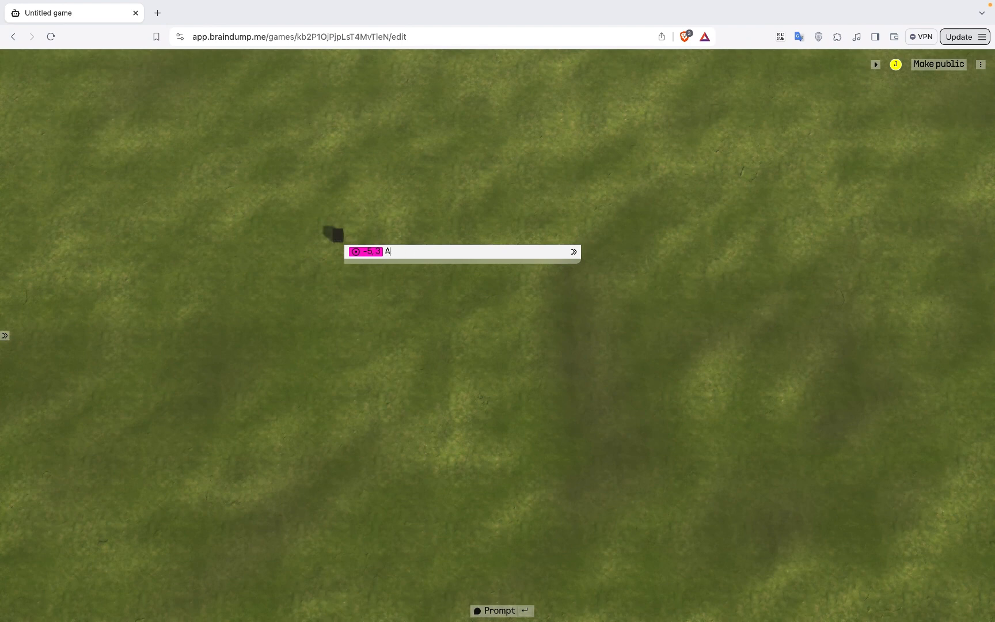
pyautogui.press('Return')
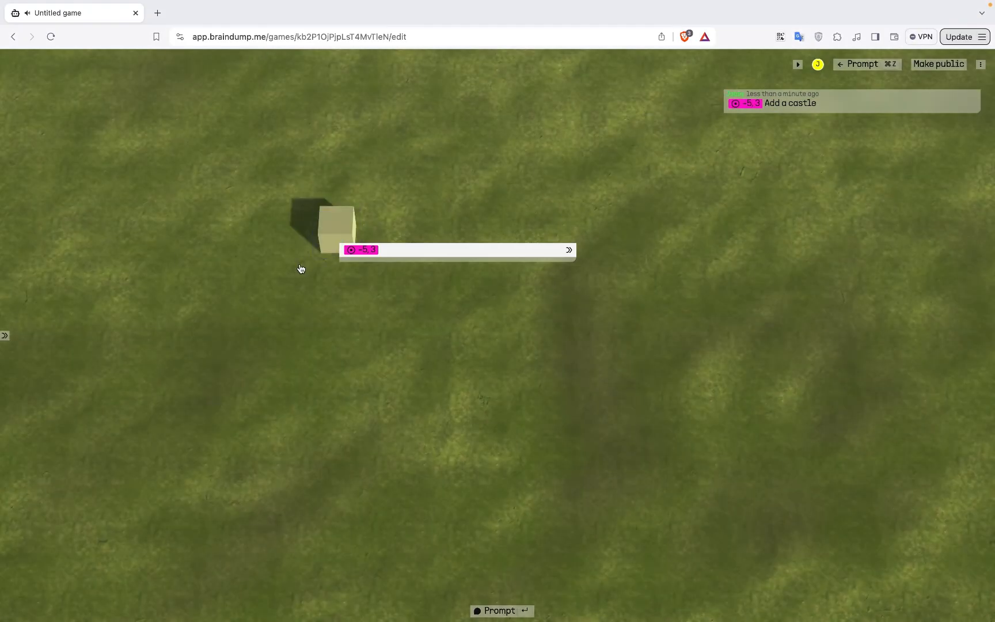
# Step: Try raising the castle's elevation to 9.9 and return it to 0
pyautogui.click(301, 269)
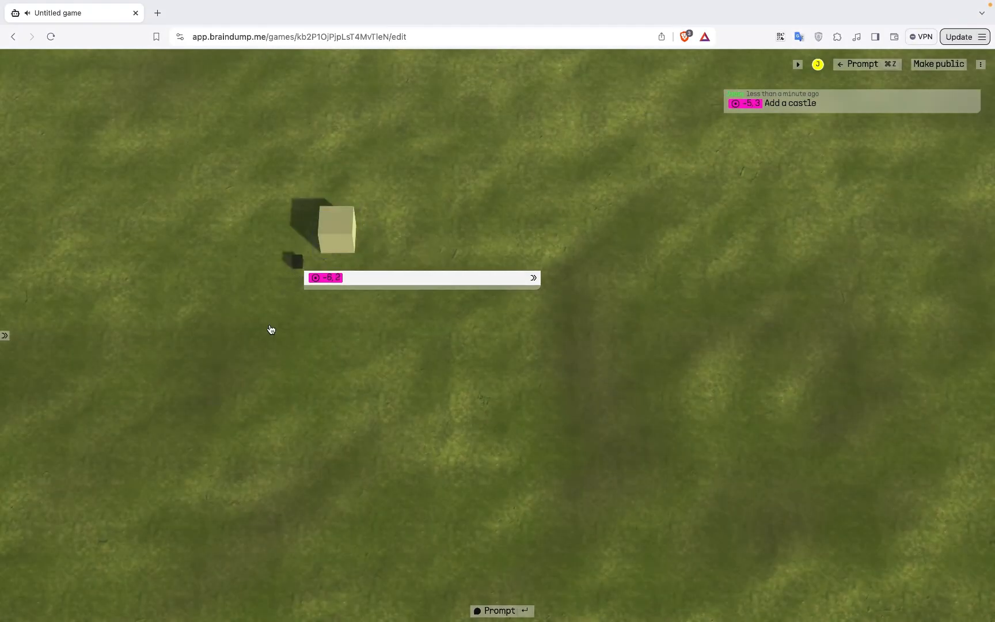
pyautogui.click(282, 372)
pyautogui.click(348, 229)
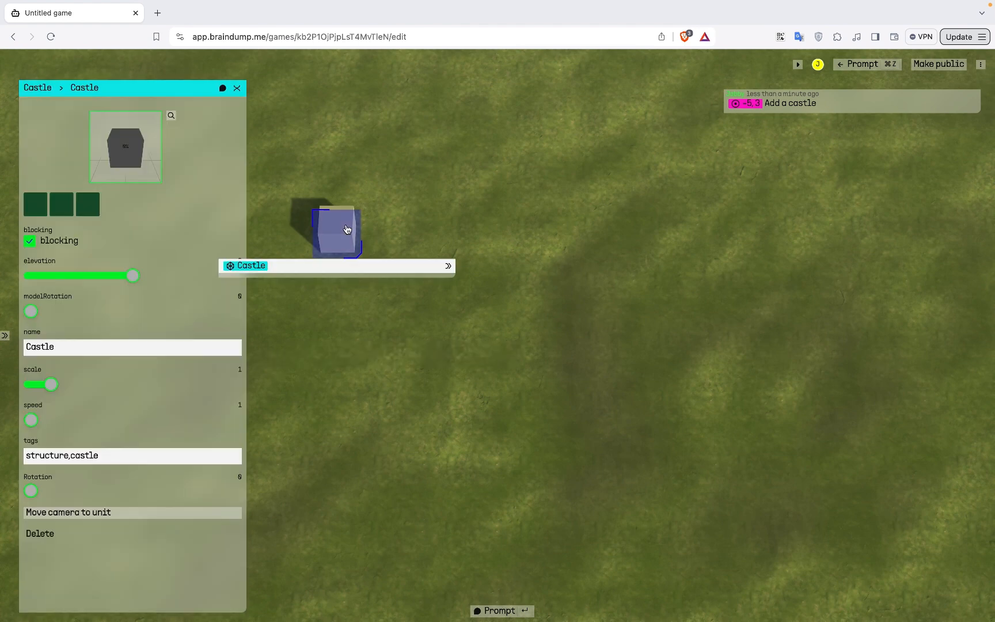
pyautogui.moveTo(132, 276); pyautogui.dragTo(278, 284)
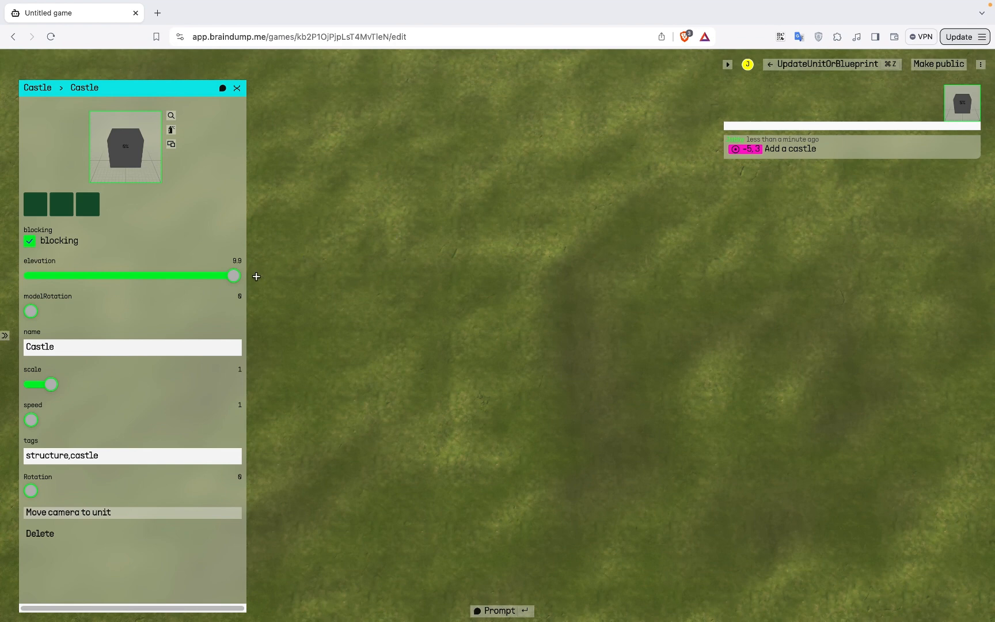
pyautogui.moveTo(234, 276); pyautogui.dragTo(134, 277)
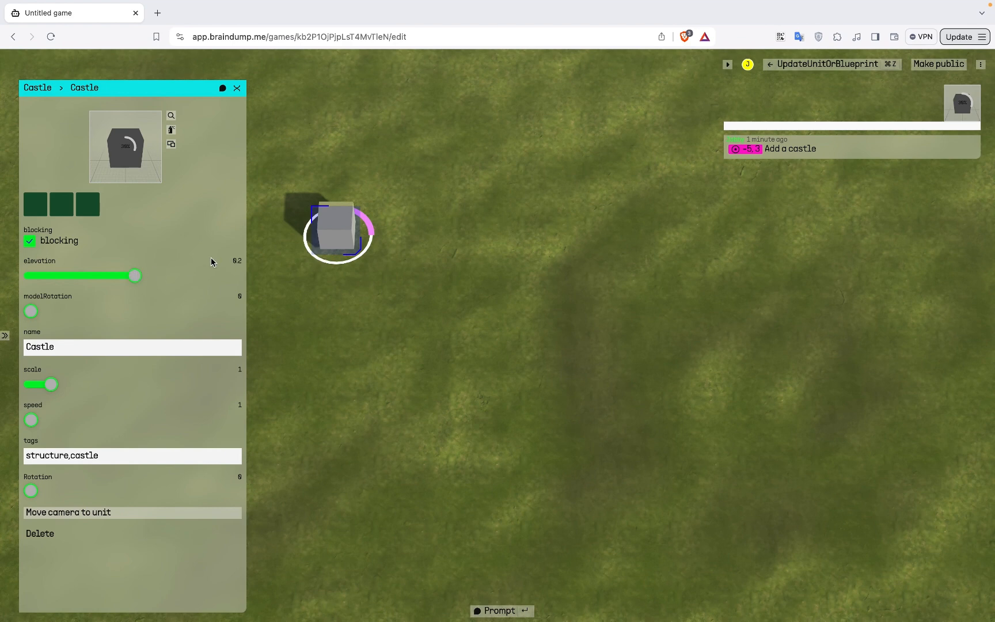
pyautogui.moveTo(132, 275); pyautogui.dragTo(131, 276)
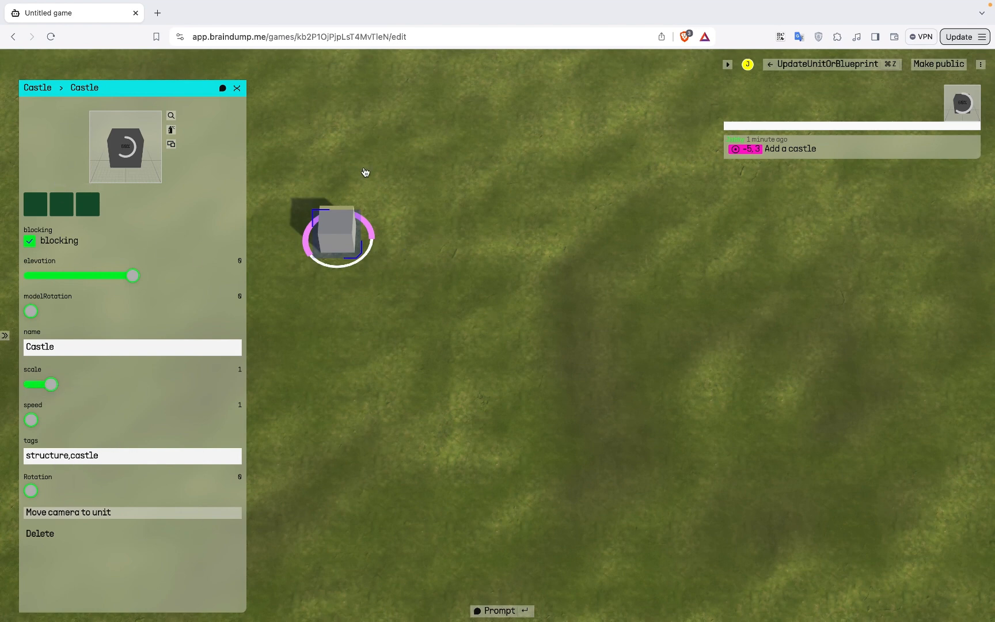
# Step: Submit the prompt "Add a knight that the player can control with arrow keys" at map location 0,1
pyautogui.click(514, 307)
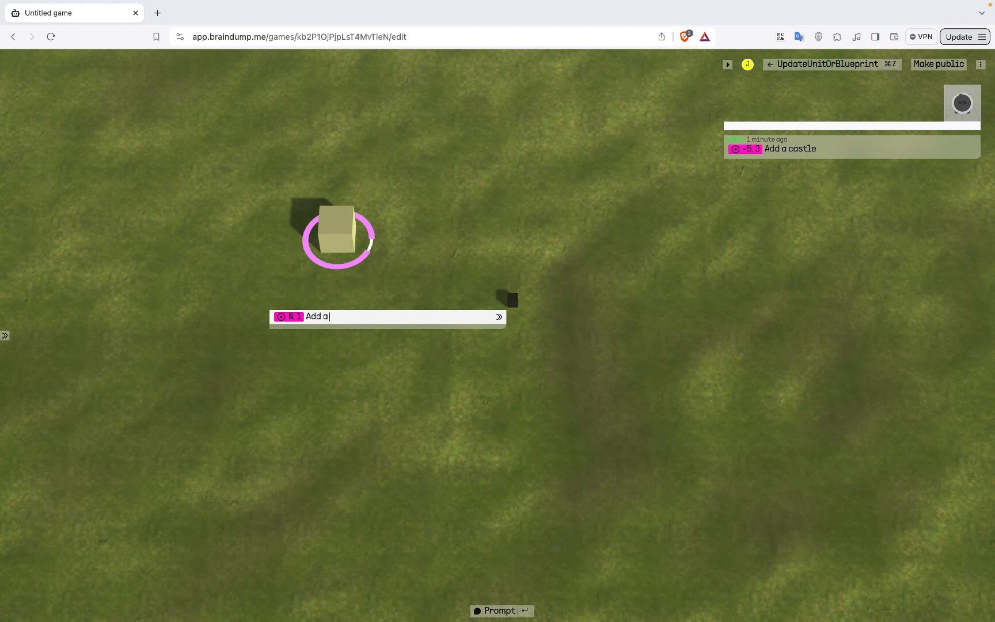
pyautogui.write('night that the player can c')
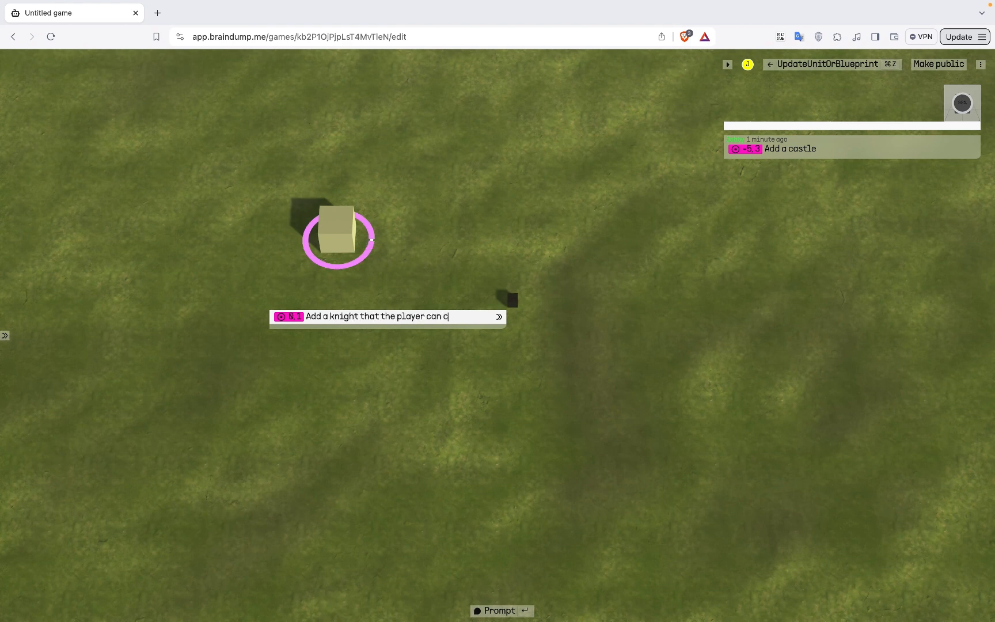
pyautogui.write('ontrol with a')
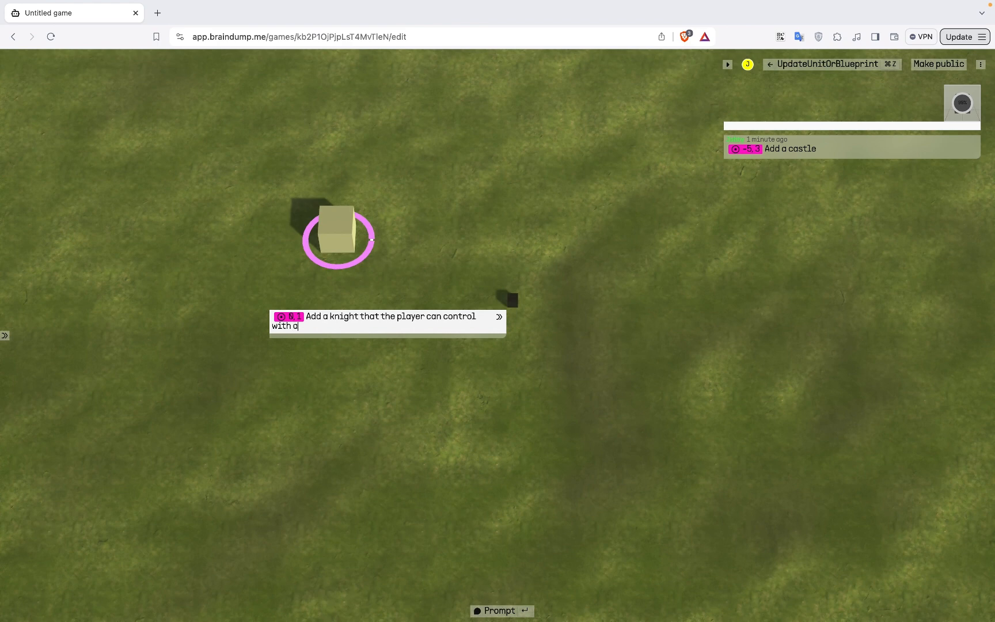
pyautogui.write('rrow keys')
pyautogui.press('Return')
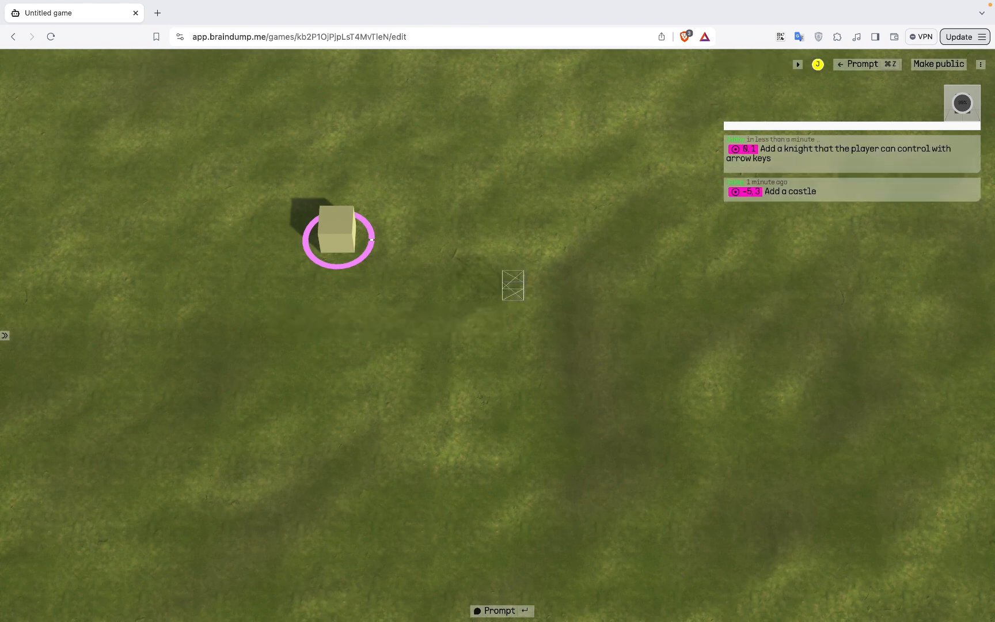
pyautogui.click(338, 231)
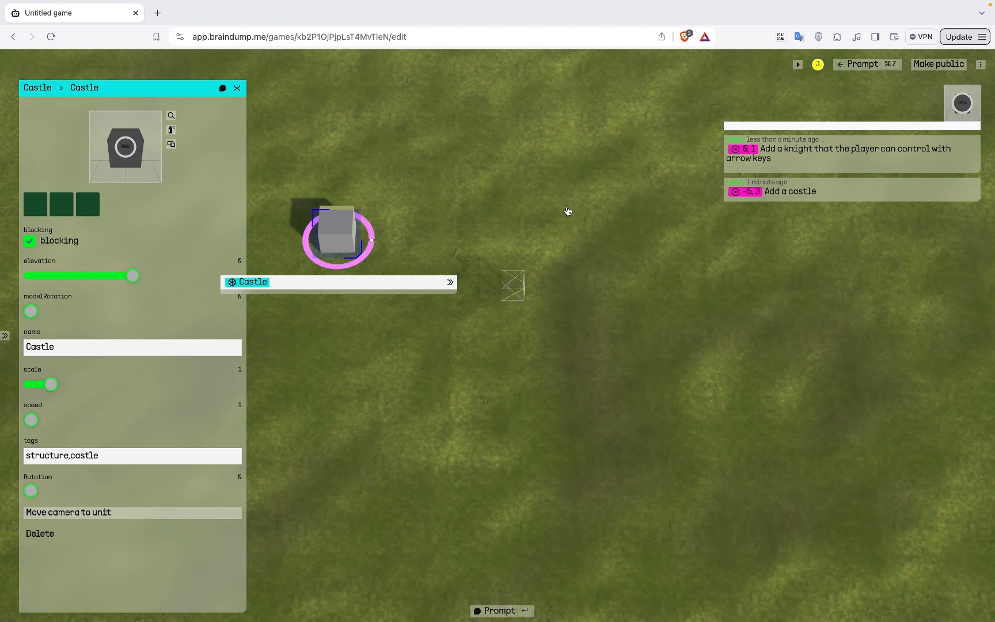
pyautogui.click(322, 344)
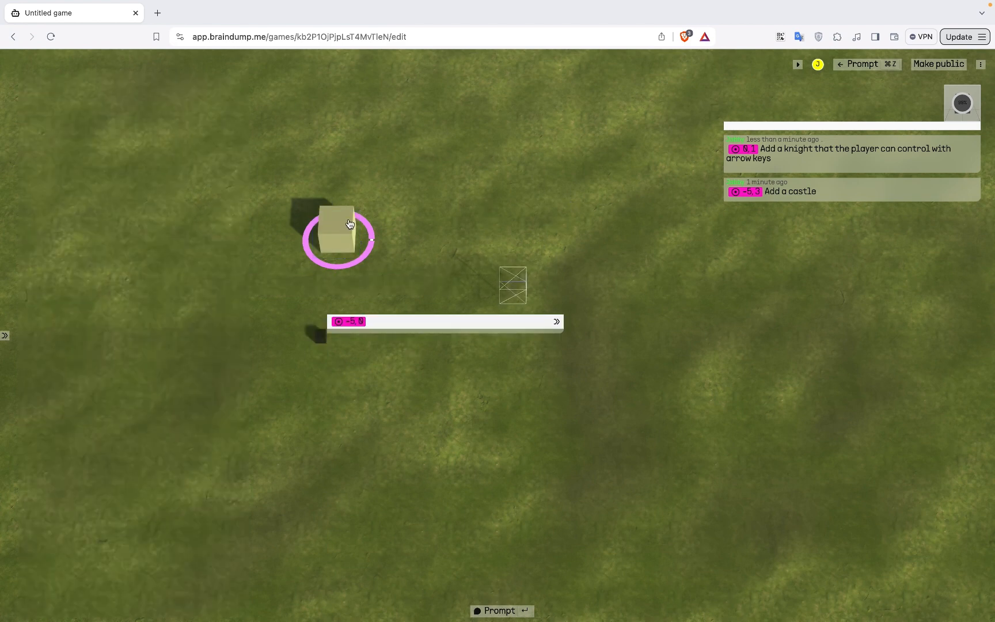
pyautogui.click(236, 258)
pyautogui.click(336, 221)
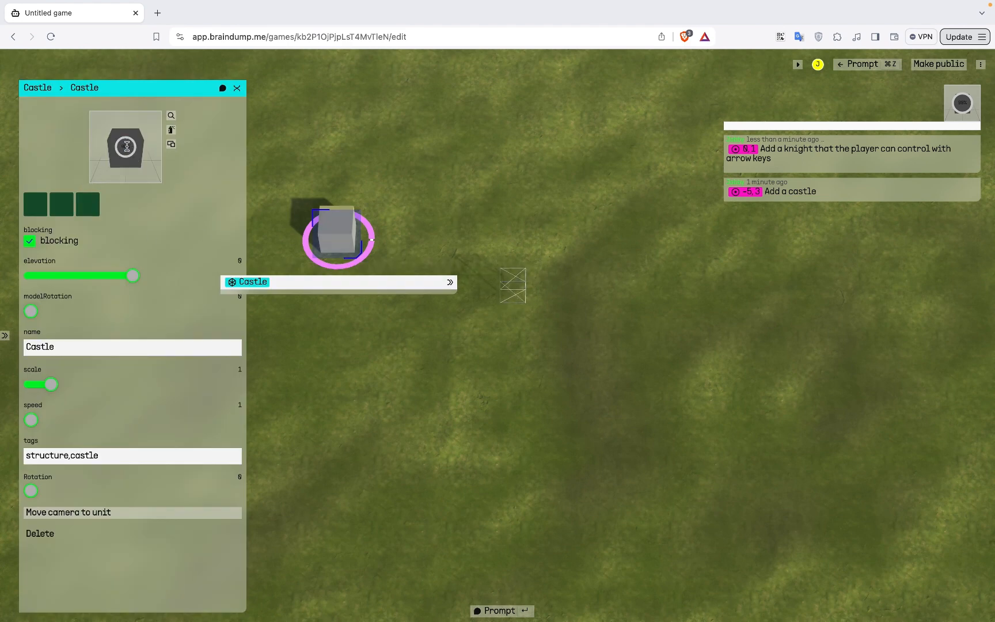
pyautogui.doubleClick(127, 146)
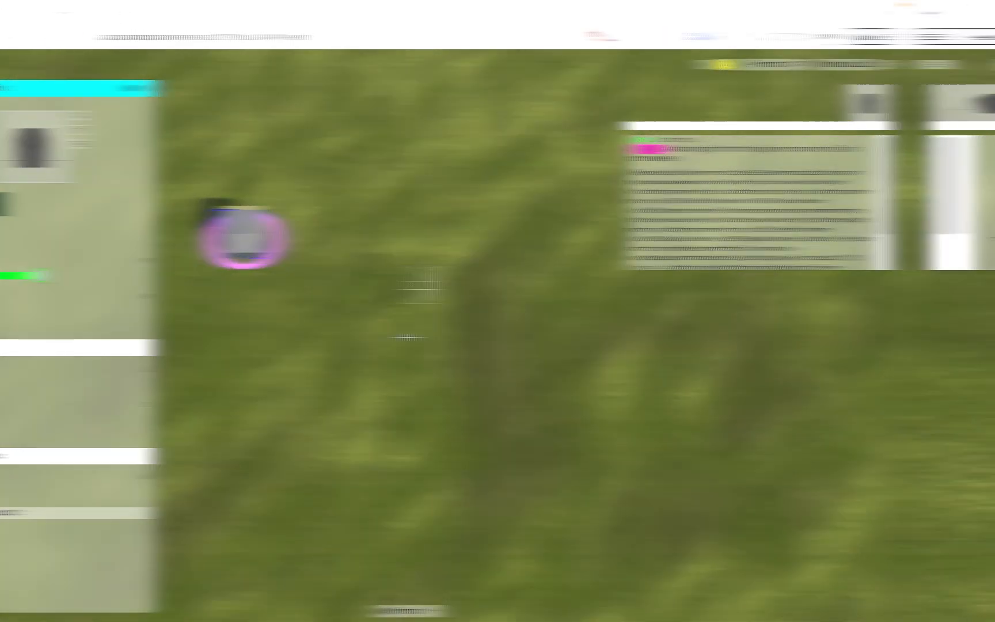
pyautogui.click(402, 239)
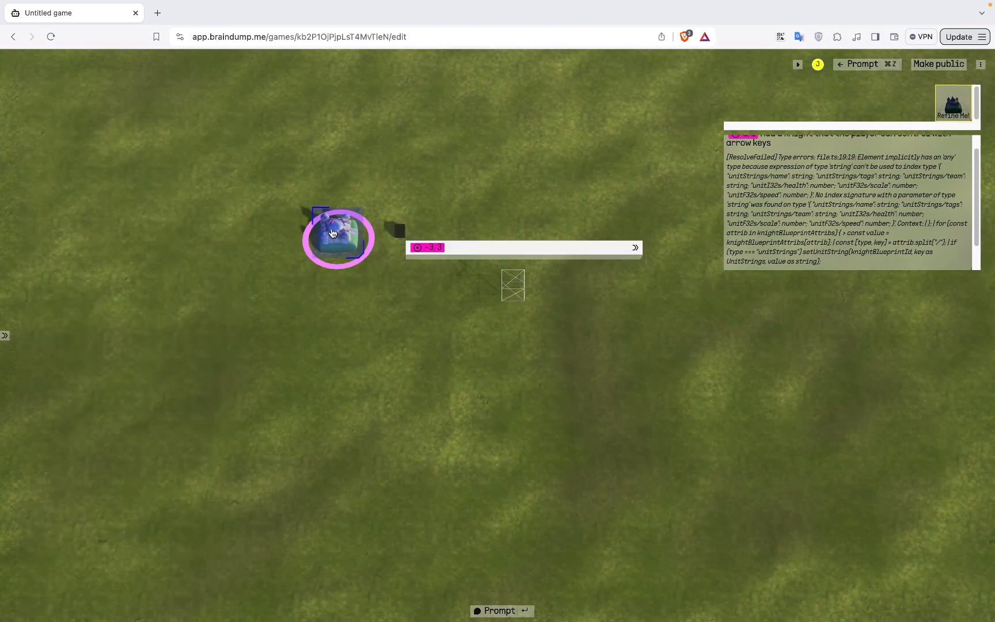
# Step: Refine the castle's 3D model using the prompt "castle" and the Realistic style
pyautogui.click(333, 233)
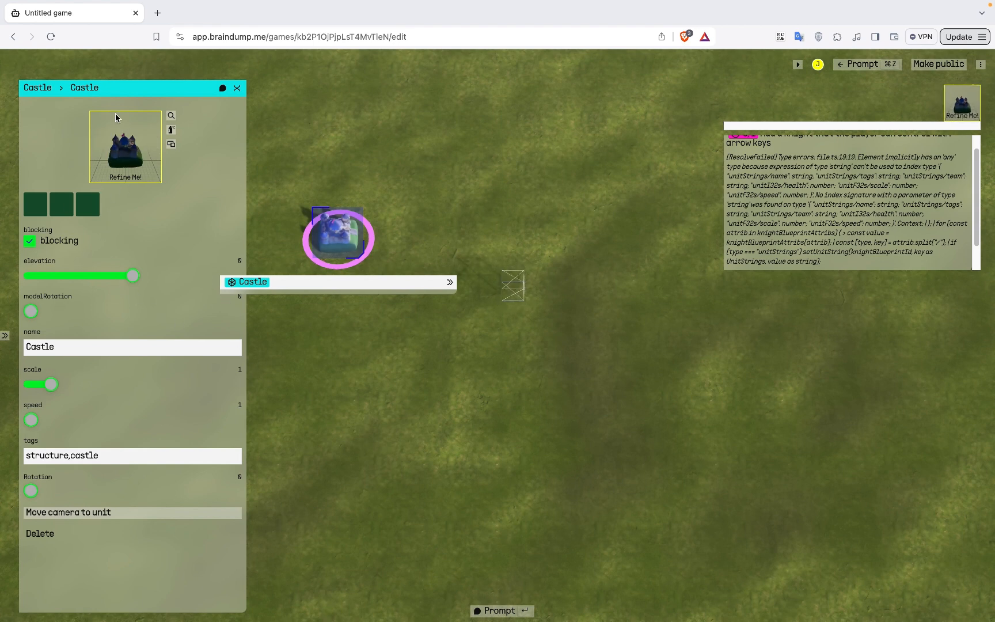
pyautogui.click(172, 135)
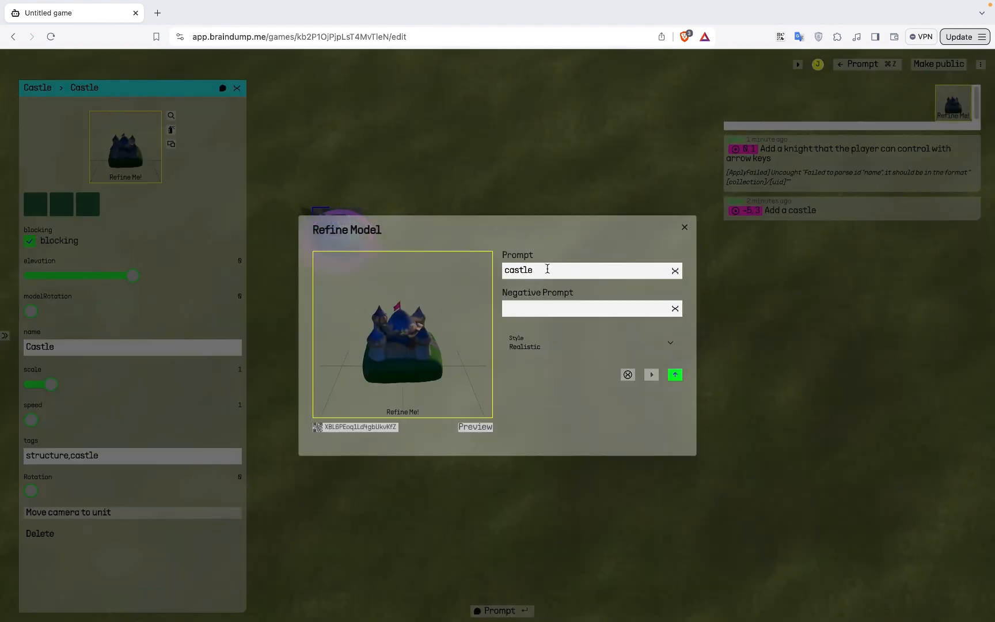
pyautogui.click(674, 376)
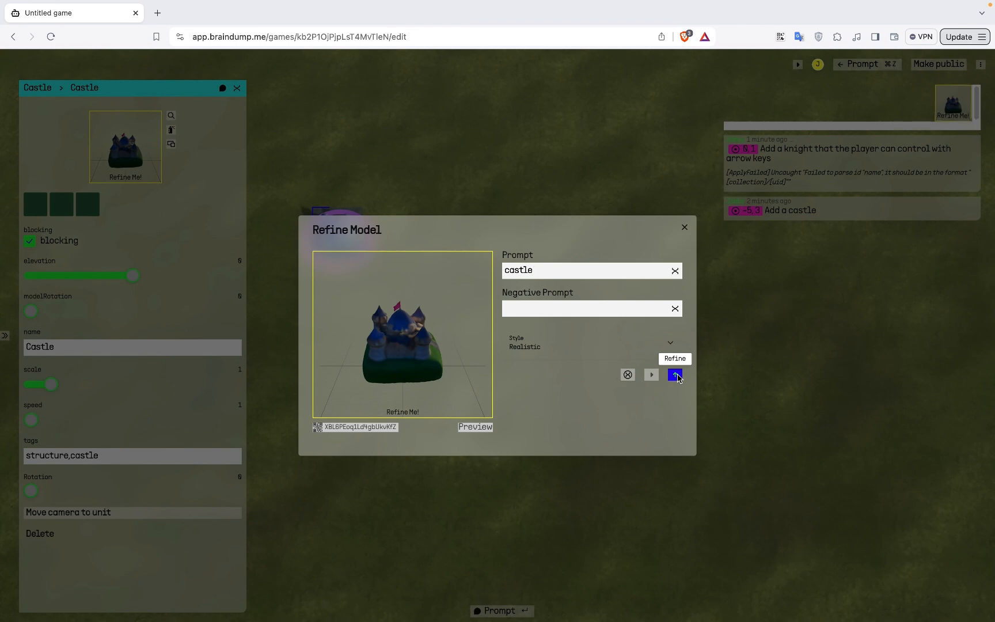
pyautogui.click(675, 375)
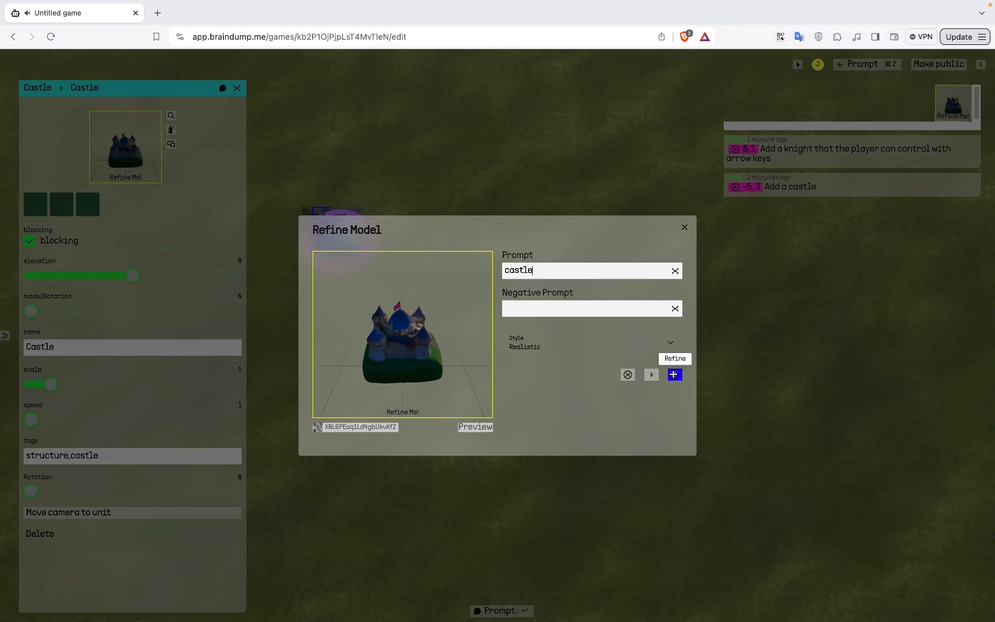
pyautogui.click(674, 374)
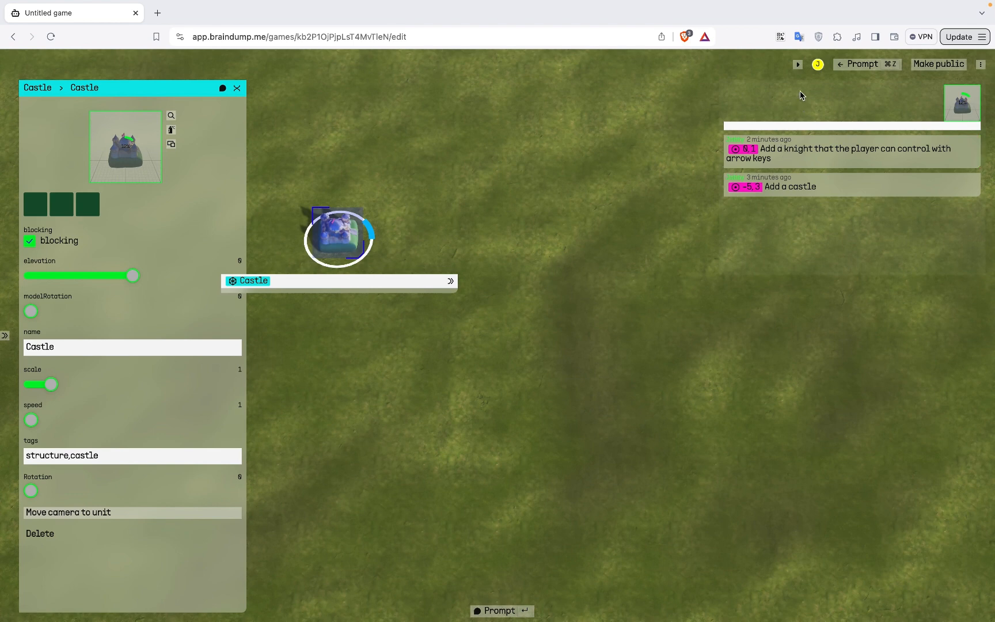
# Step: Playtest the game to check the knight and castle, and return to editing
pyautogui.click(799, 67)
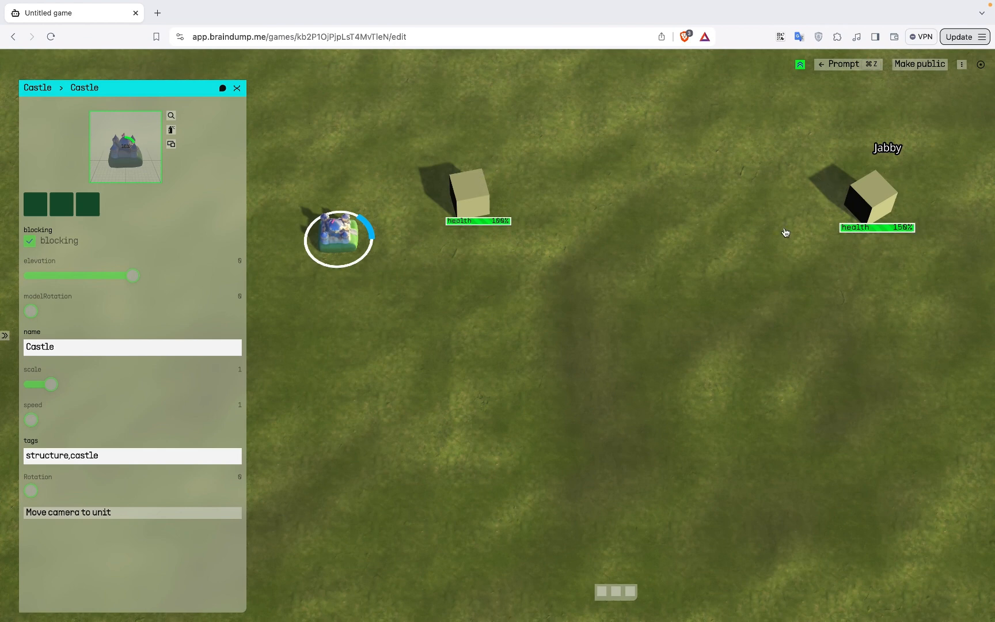
pyautogui.rightClick(746, 267)
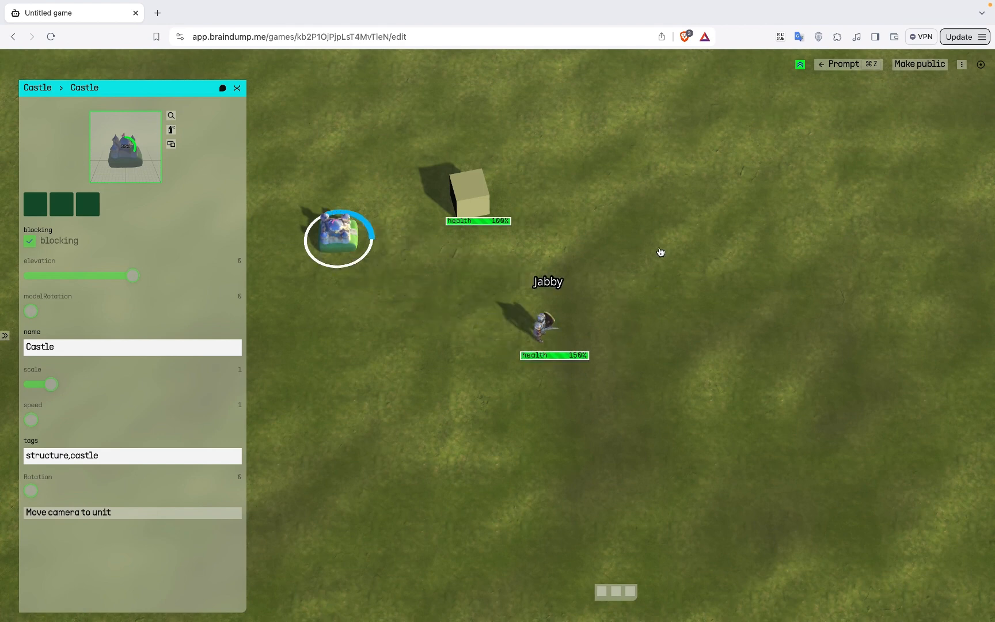
pyautogui.click(801, 64)
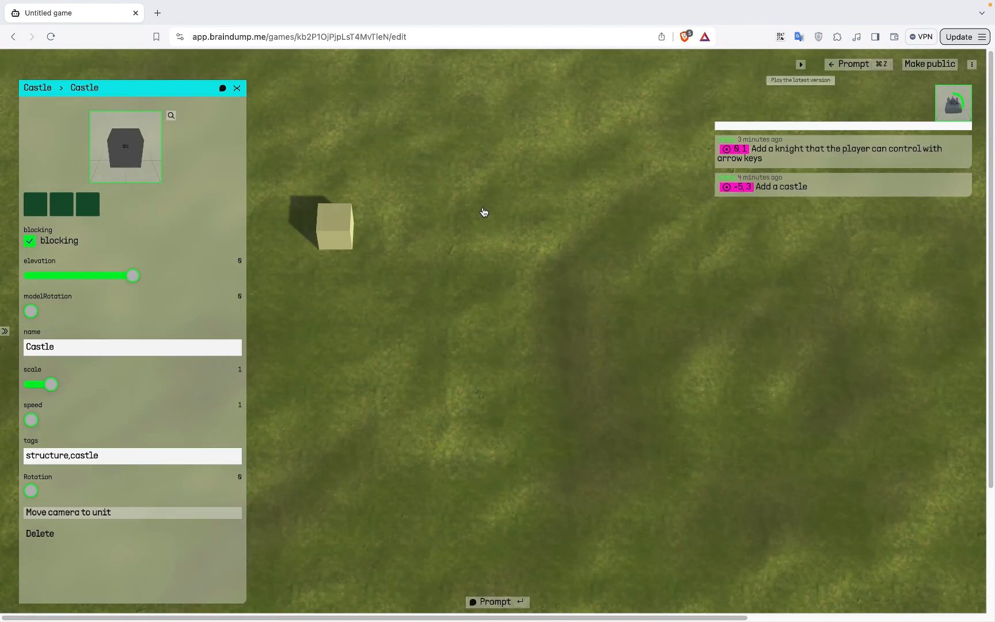
# Step: Submit the prompt "Add a wizard that shoots fireballs at the player and damages him" at map location 2,1
pyautogui.scroll(-3, 487, 213)
pyautogui.scroll(3, 491, 208)
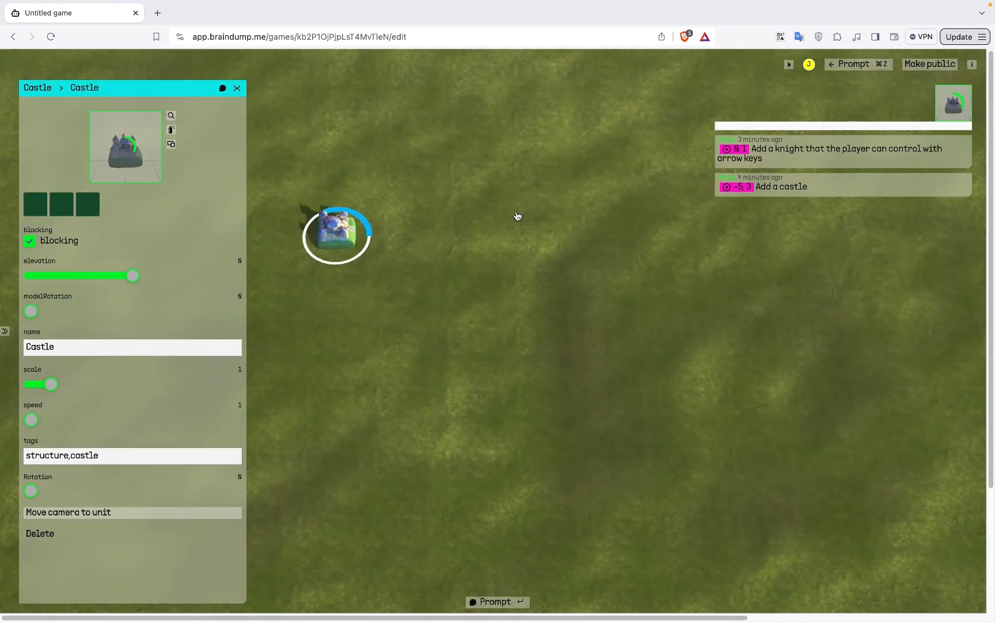
pyautogui.scroll(-2, 533, 240)
pyautogui.scroll(2, 533, 240)
pyautogui.click(547, 301)
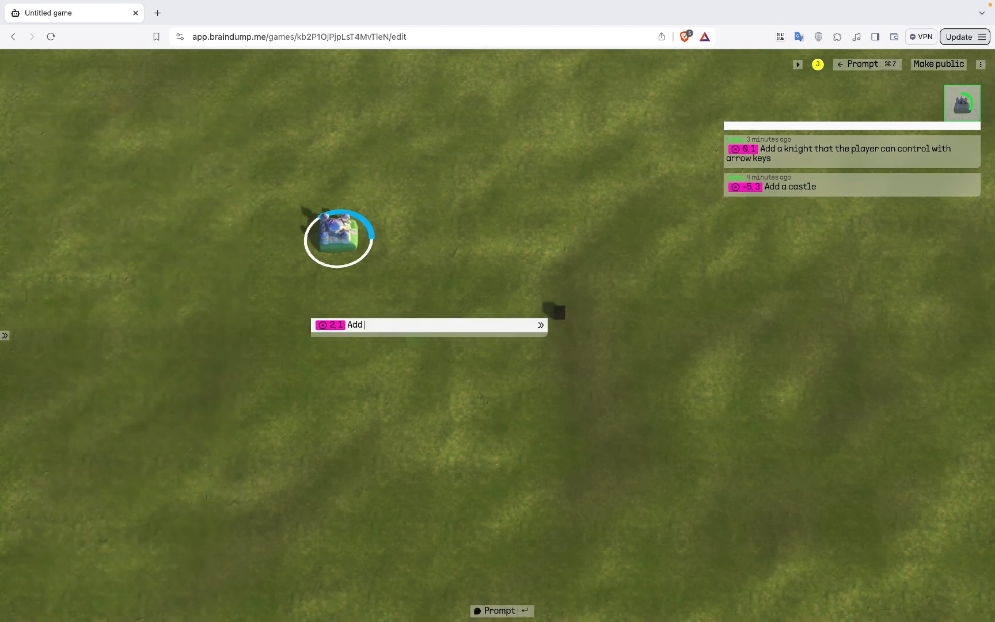
pyautogui.write('Add a wizard that shoots fireba')
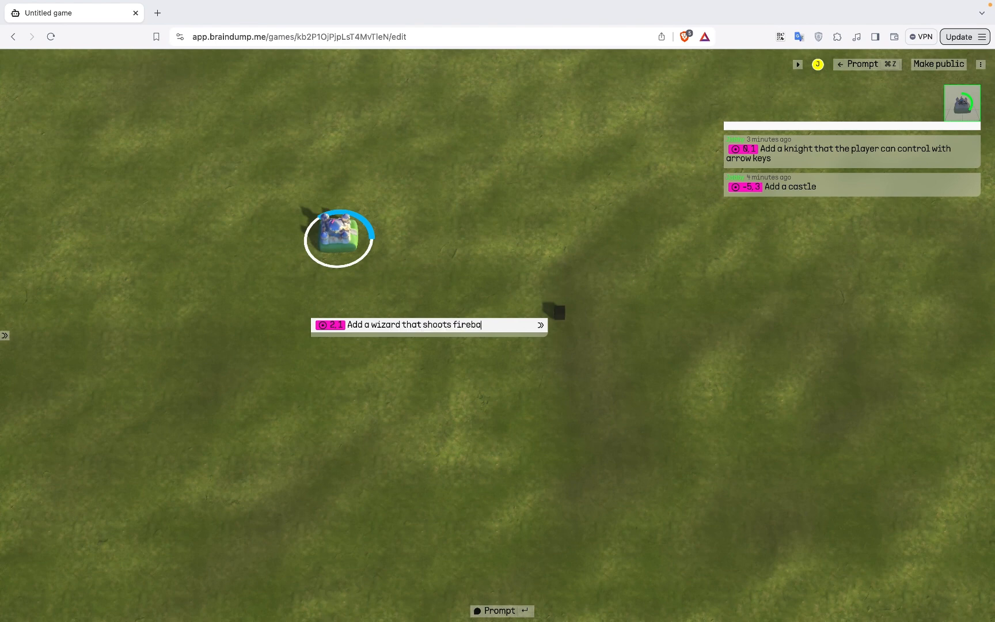
pyautogui.write('lay')
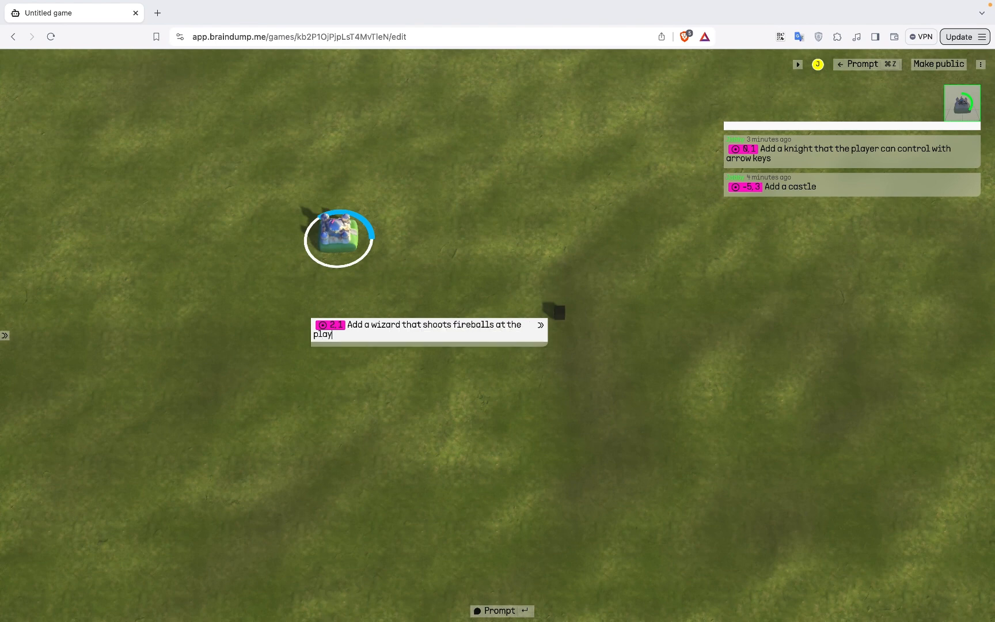
pyautogui.write('er and damages him')
pyautogui.press('Return')
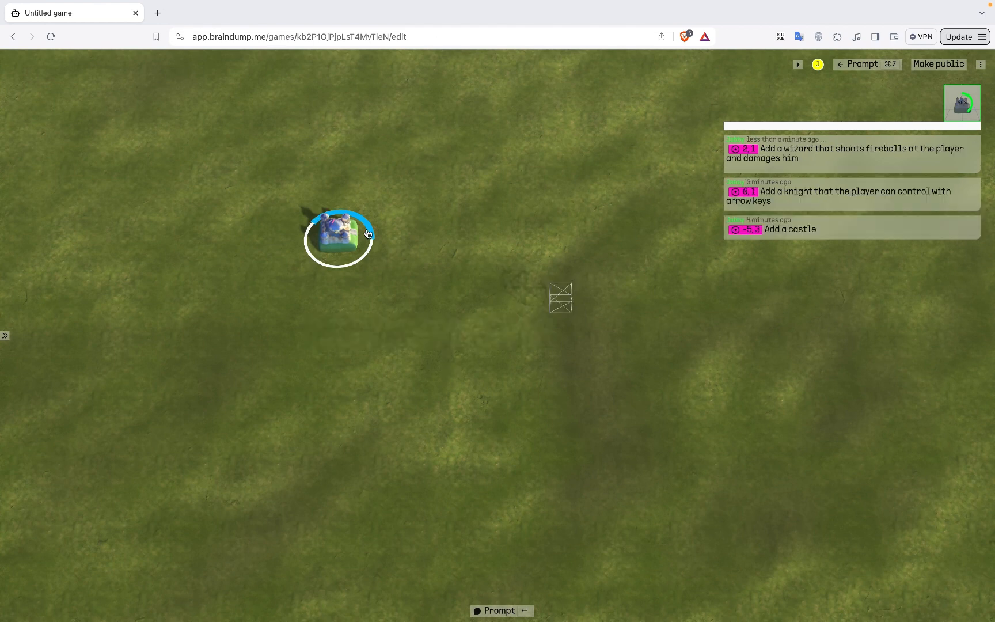
# Step: Set the castle's model rotation to 118 and its scale to 1.93
pyautogui.click(340, 236)
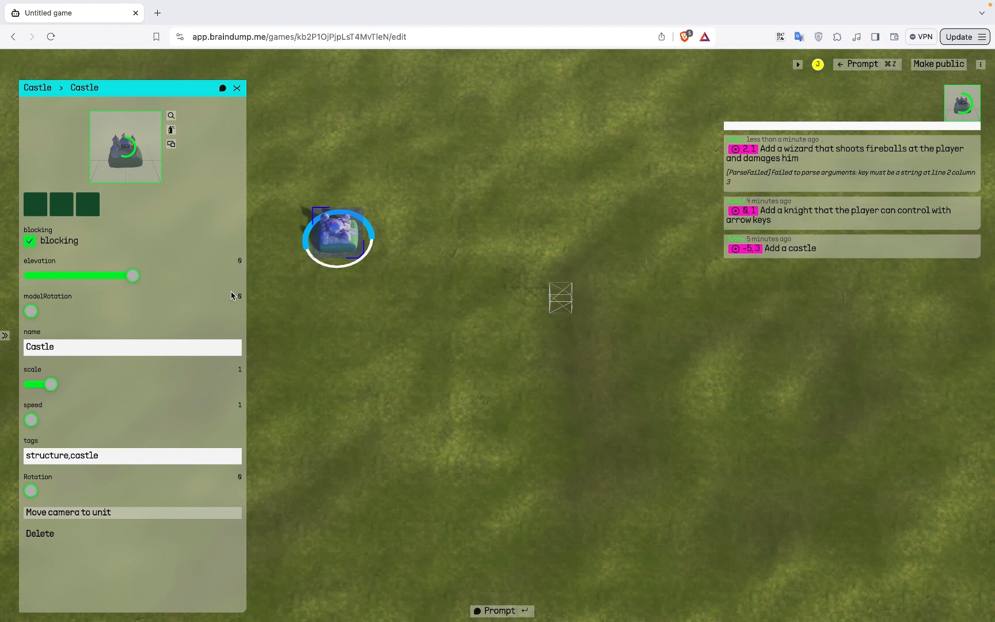
pyautogui.moveTo(28, 311); pyautogui.dragTo(109, 310)
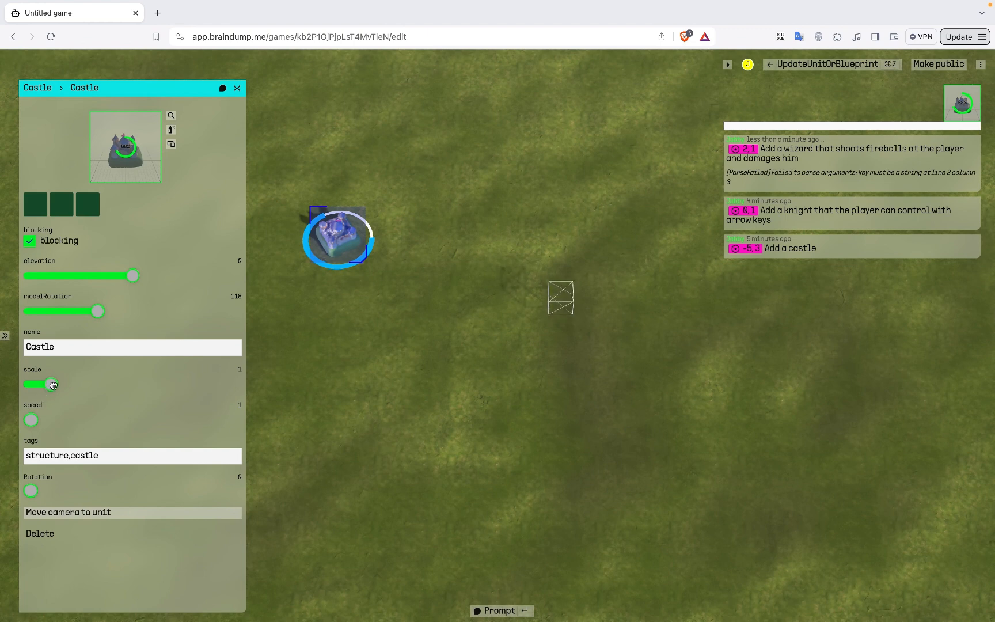
pyautogui.moveTo(69, 386); pyautogui.dragTo(98, 386)
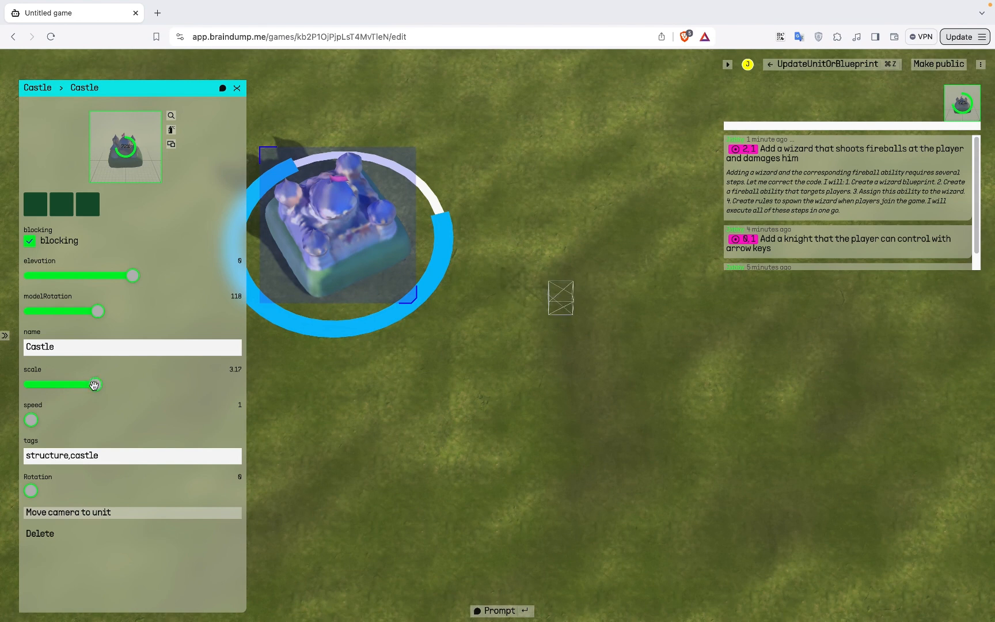
pyautogui.moveTo(62, 388); pyautogui.dragTo(70, 386)
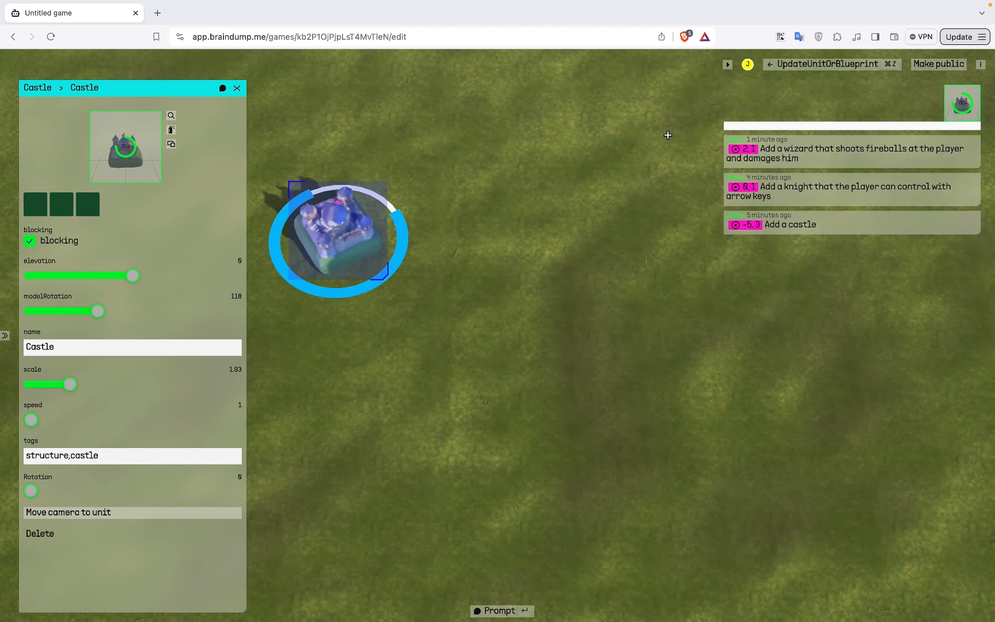
# Step: Playtest the game with the resized castle, walk the knight toward it, and return to editing
pyautogui.click(728, 65)
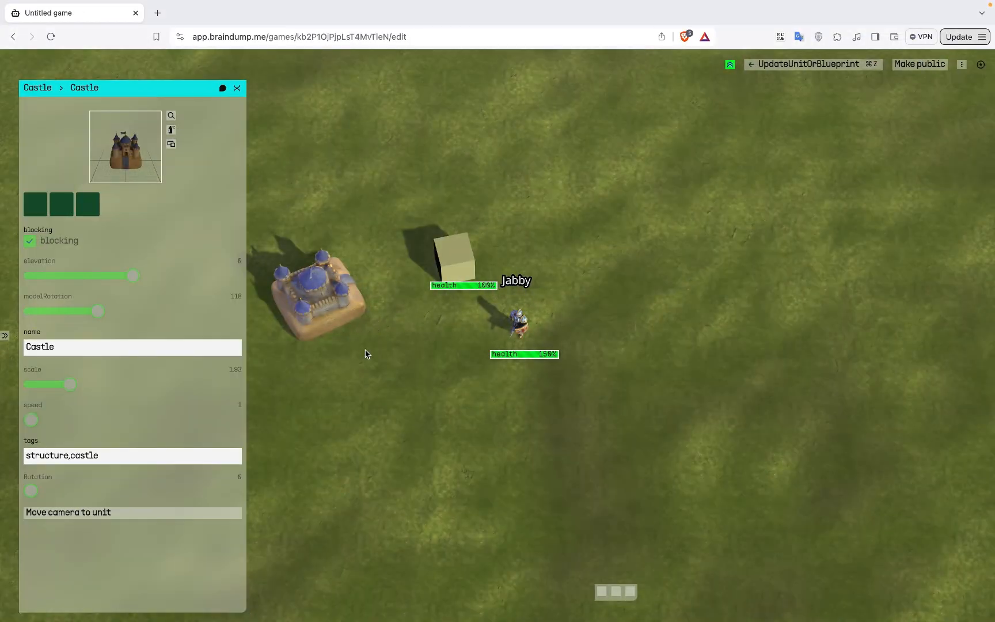
pyautogui.rightClick(354, 361)
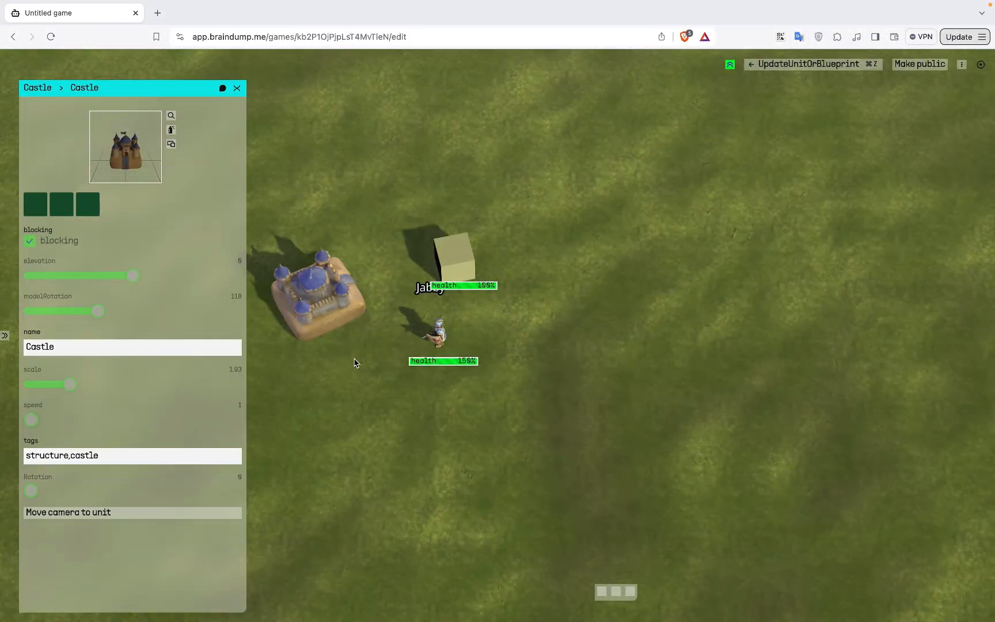
pyautogui.click(730, 66)
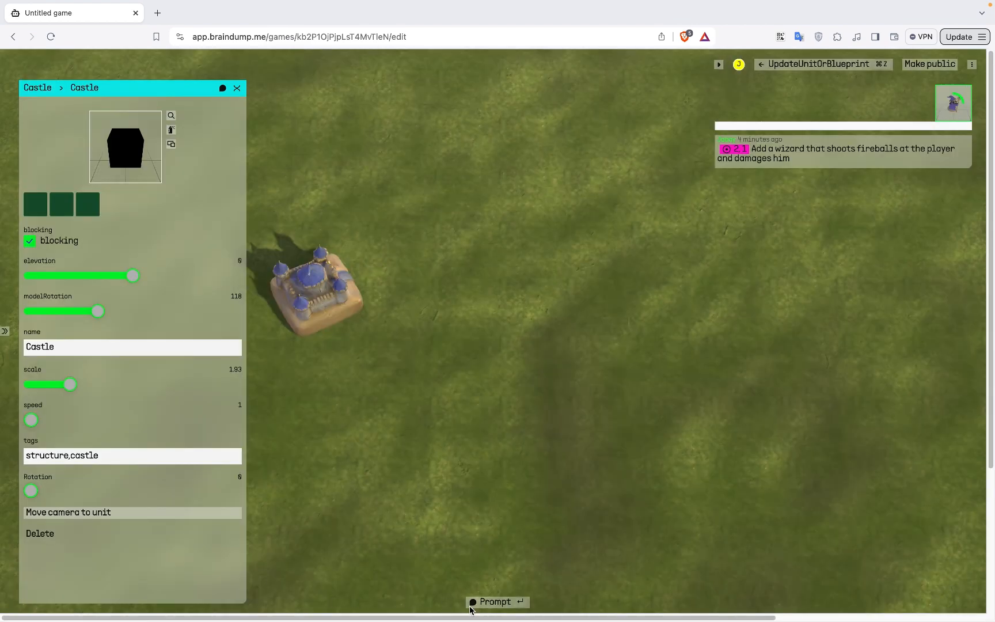
# Step: Submit the prompt "Change the terrain to sand" for the whole map and clear the castle's selection
pyautogui.click(471, 604)
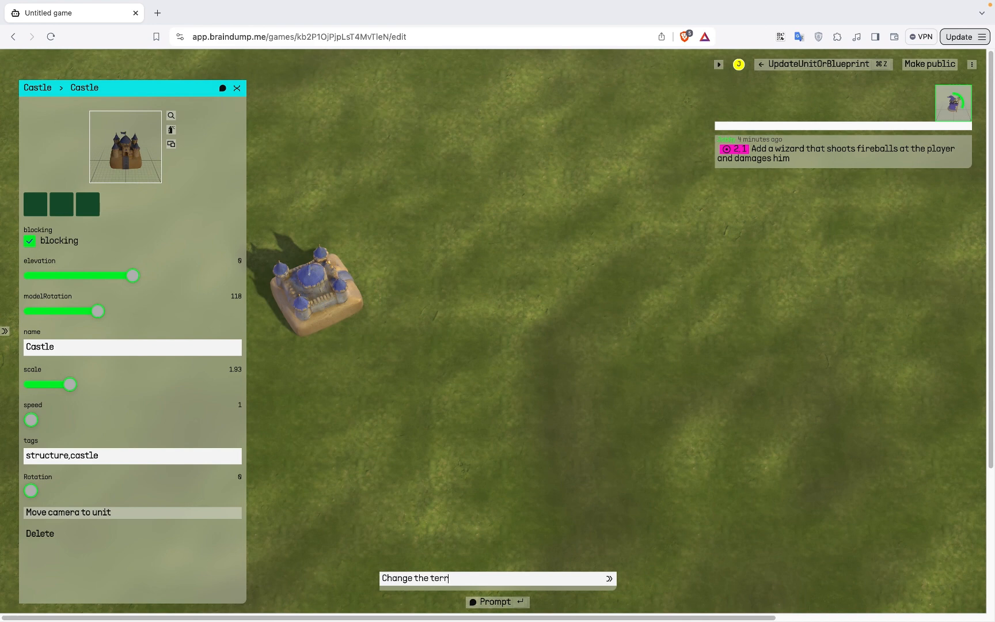
pyautogui.press('Return')
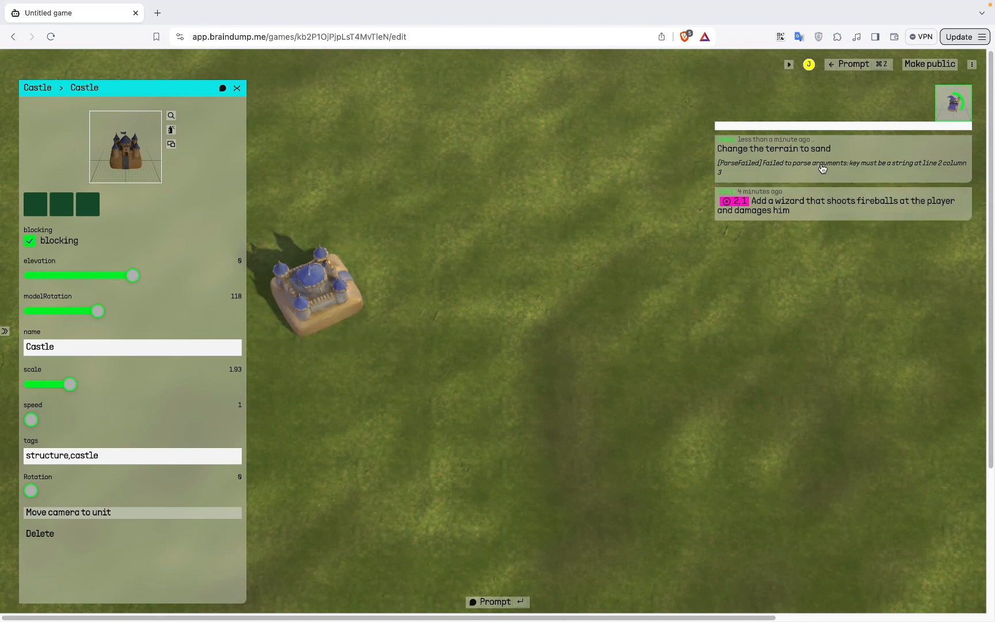
pyautogui.click(325, 293)
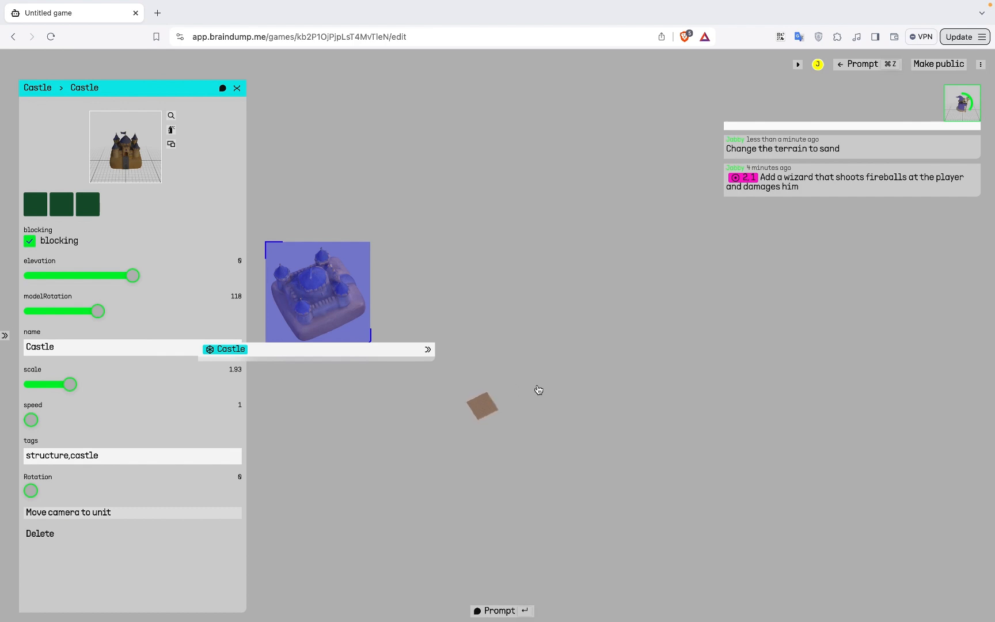
pyautogui.click(569, 386)
pyautogui.click(470, 489)
pyautogui.click(491, 407)
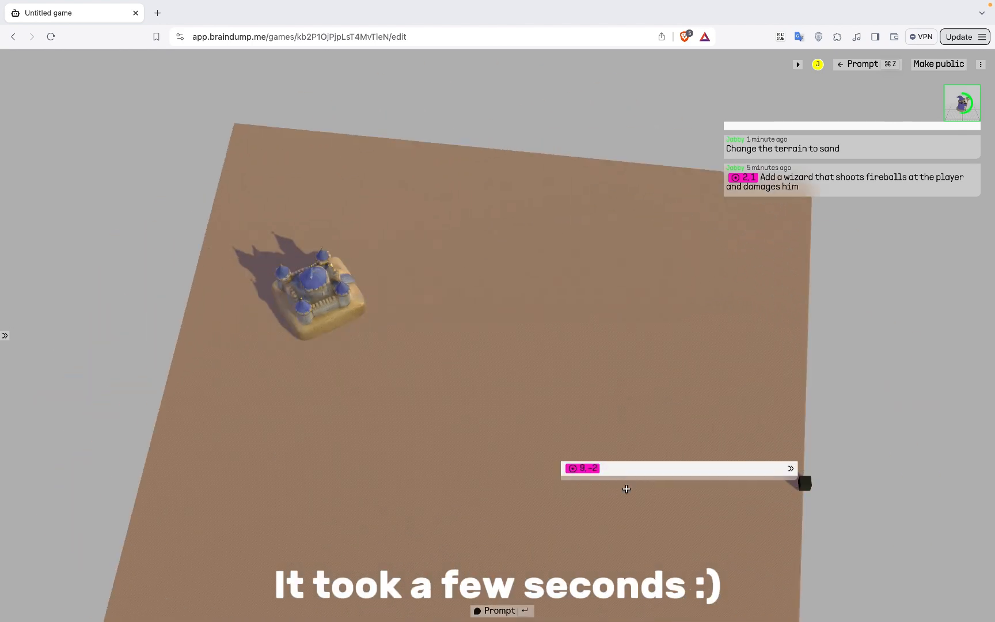
# Step: Reposition the castle on the sand terrain, a short distance west of map location -4,2
pyautogui.moveTo(707, 311); pyautogui.dragTo(679, 273)
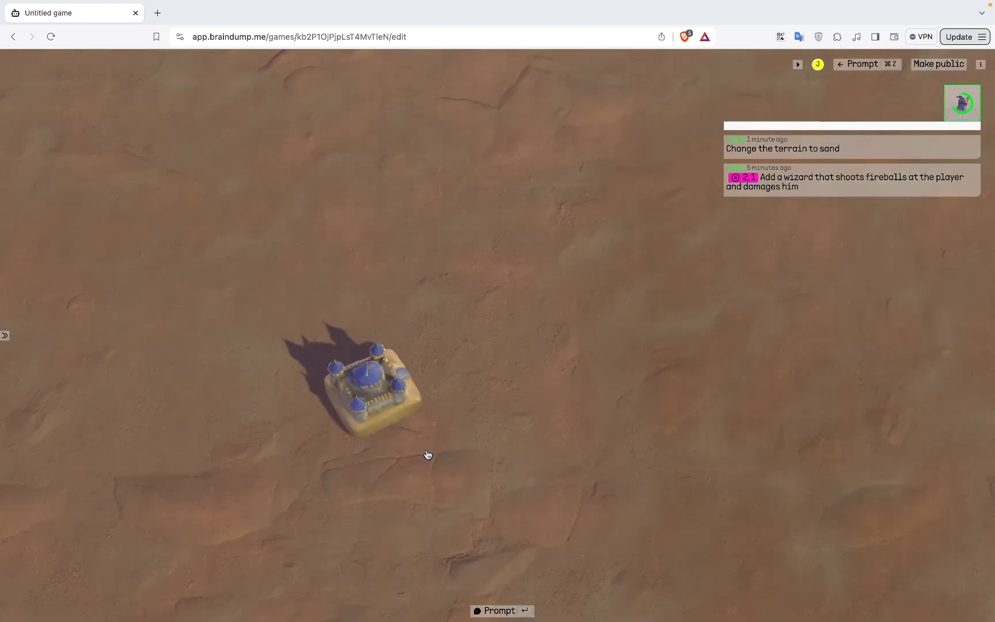
pyautogui.click(501, 290)
pyautogui.moveTo(517, 331); pyautogui.dragTo(238, 503)
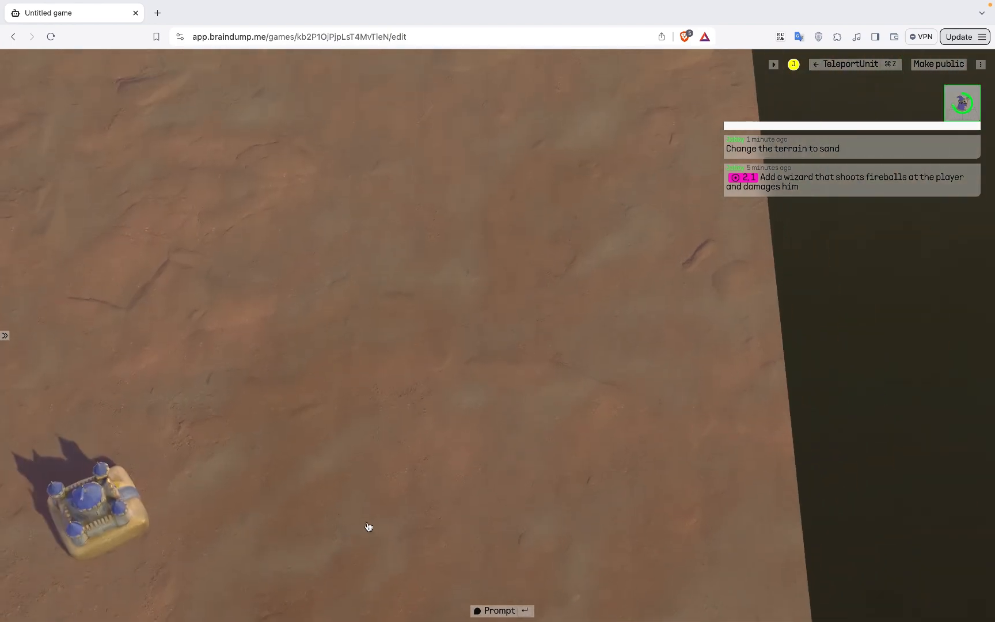
pyautogui.moveTo(368, 528); pyautogui.dragTo(733, 271)
pyautogui.moveTo(772, 254)
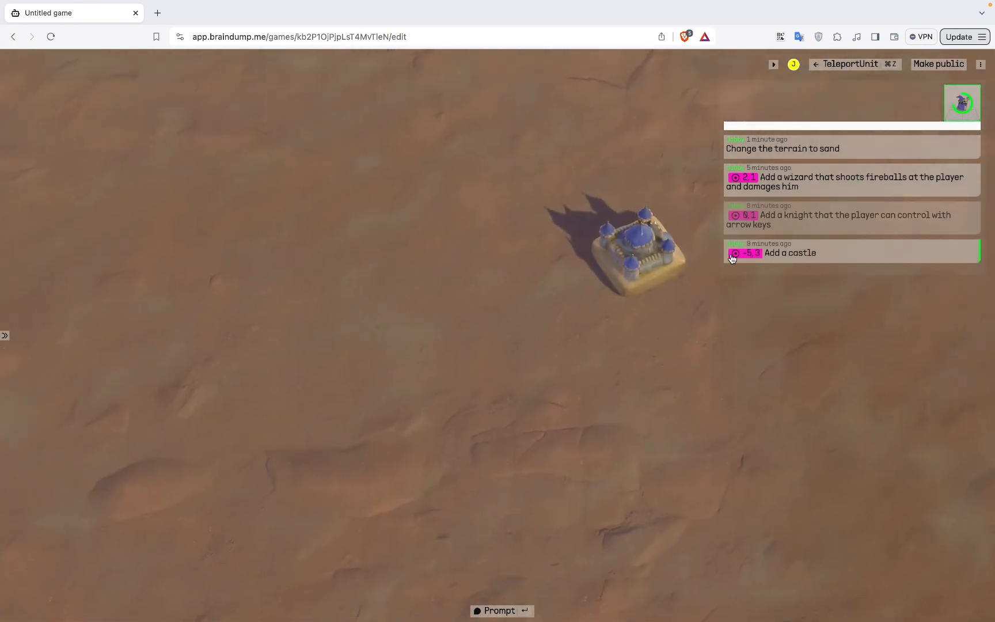
pyautogui.moveTo(634, 253)
pyautogui.mouseDown()
pyautogui.moveTo(363, 279)
pyautogui.moveTo(267, 273)
pyautogui.mouseUp()
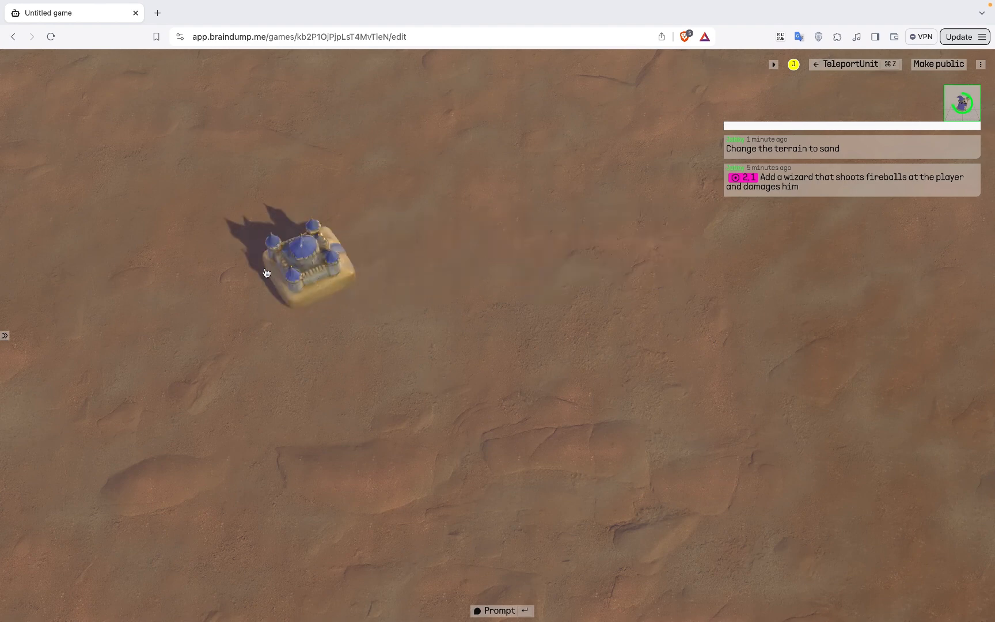
pyautogui.click(459, 282)
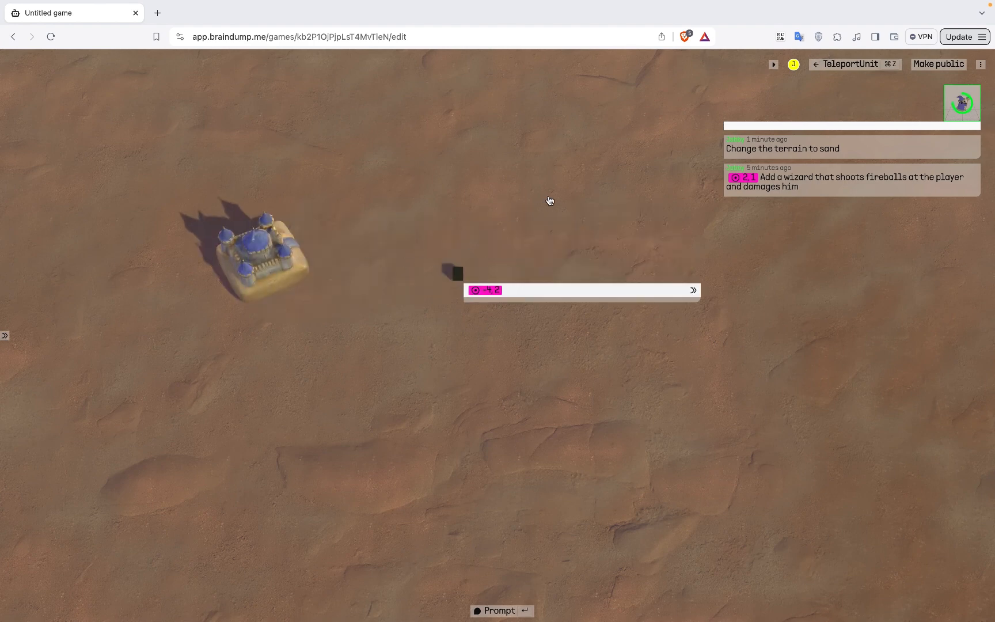
pyautogui.click(549, 202)
# Step: Playtest the game on the sand terrain to check the knight and castle
pyautogui.click(773, 68)
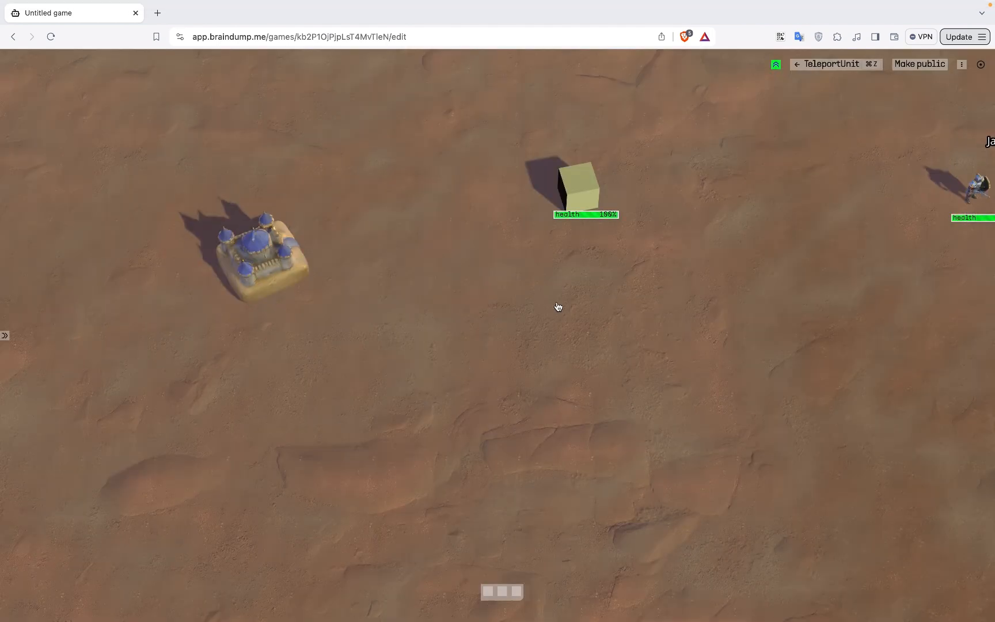
pyautogui.moveTo(615, 238); pyautogui.dragTo(585, 255)
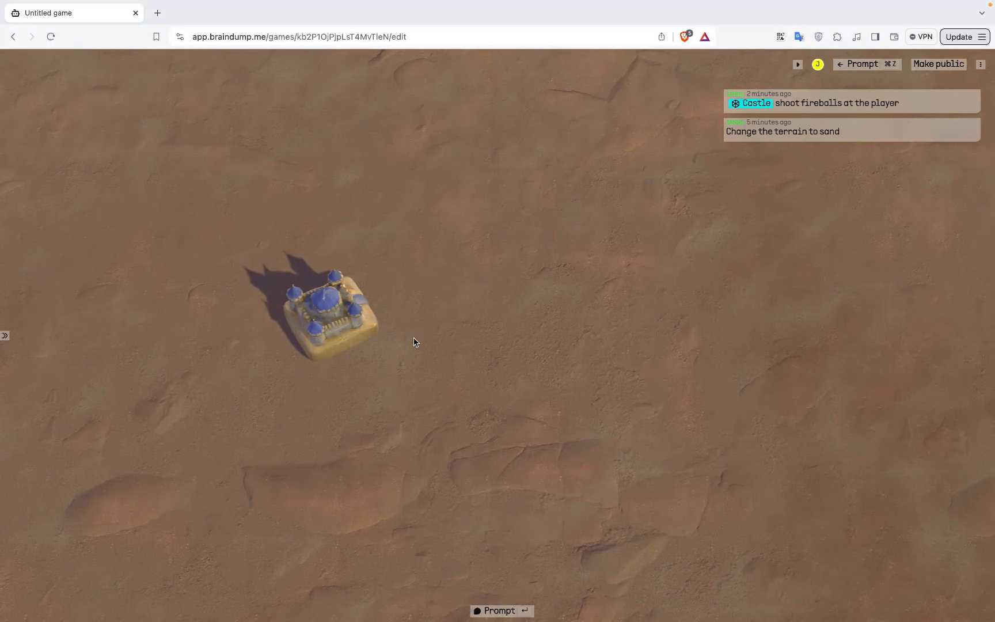
# Step: Submit the prompt "Add a wizard here" at map location -5,0 beside the castle and view its execution details
pyautogui.click(416, 342)
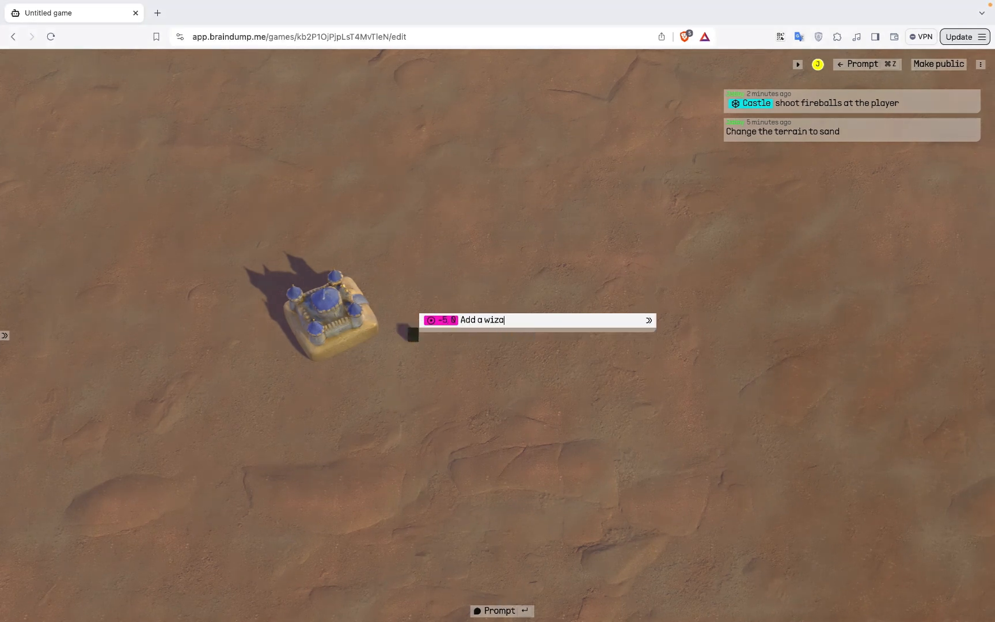
pyautogui.write('Add a wizard here')
pyautogui.press('Return')
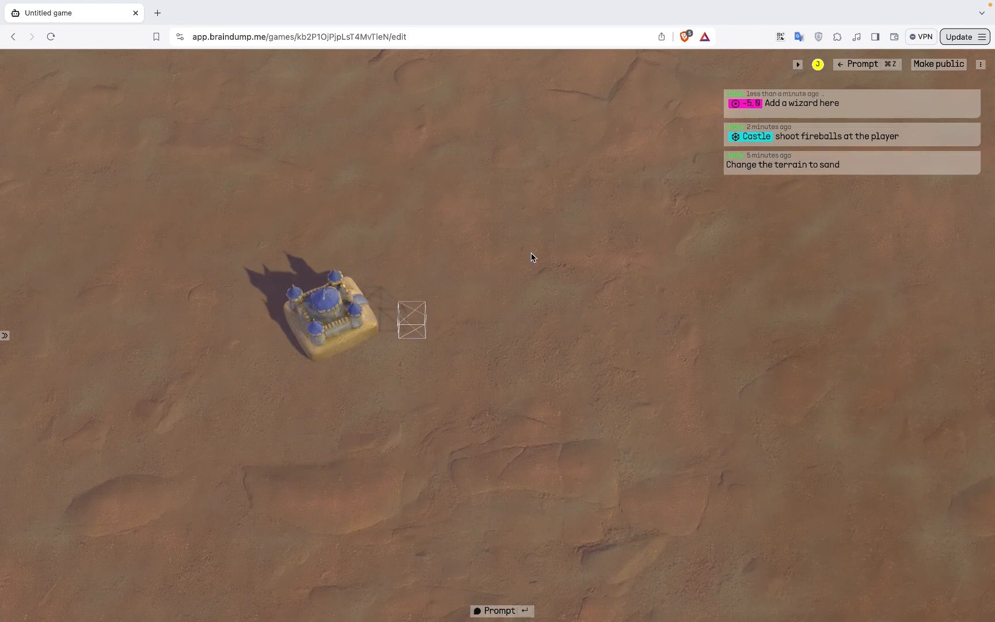
pyautogui.click(831, 105)
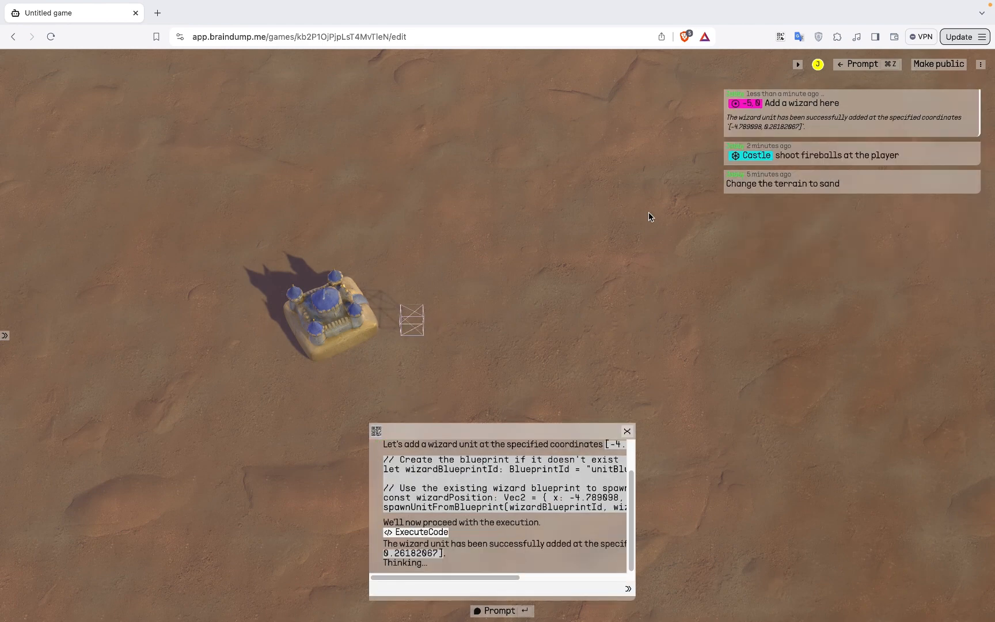
pyautogui.click(627, 432)
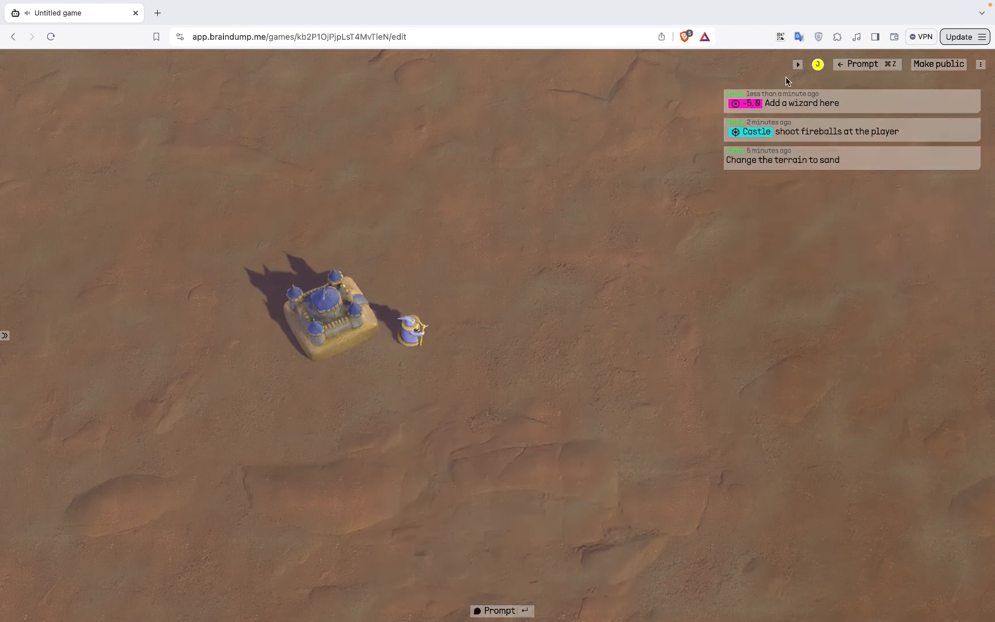
# Step: Playtest the game to check how the new wizard behaves near the knight, and return to editing
pyautogui.click(798, 65)
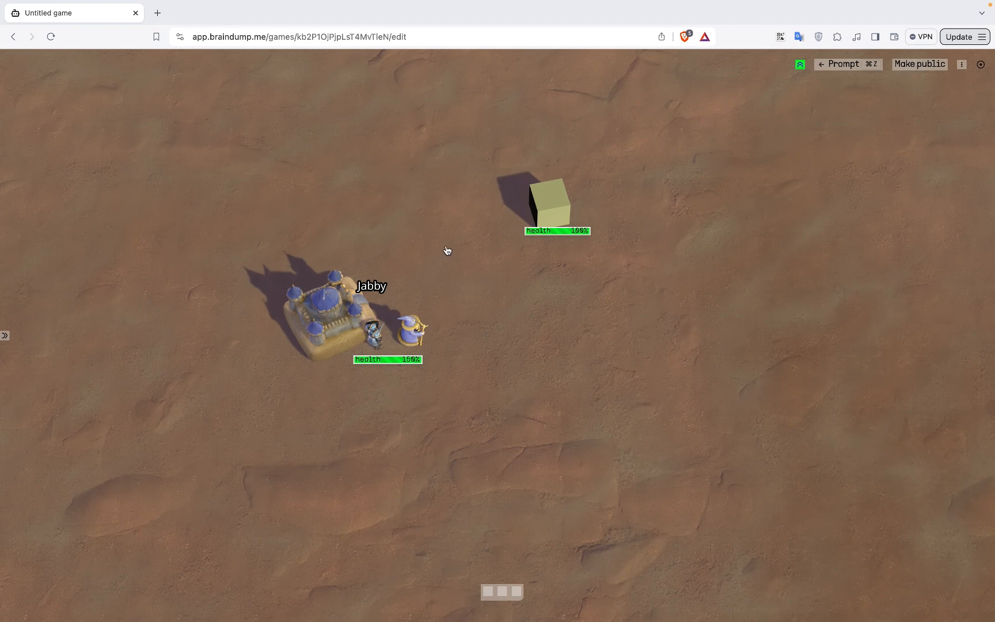
pyautogui.click(801, 64)
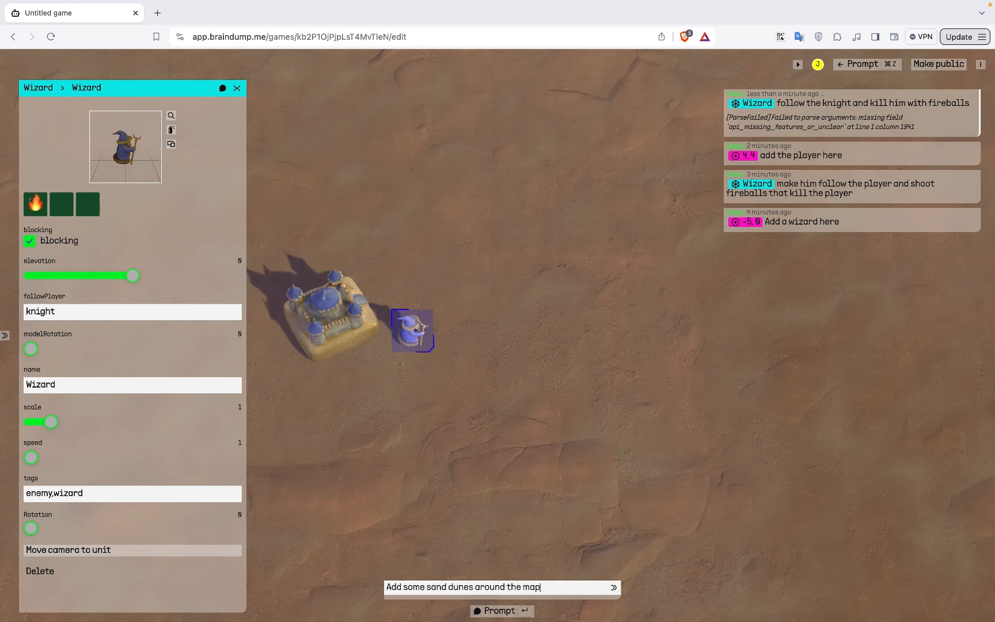
# Step: Submit the prompts "Add some sand dunes around the map" and "make wizards only follow the player"
pyautogui.press('Return')
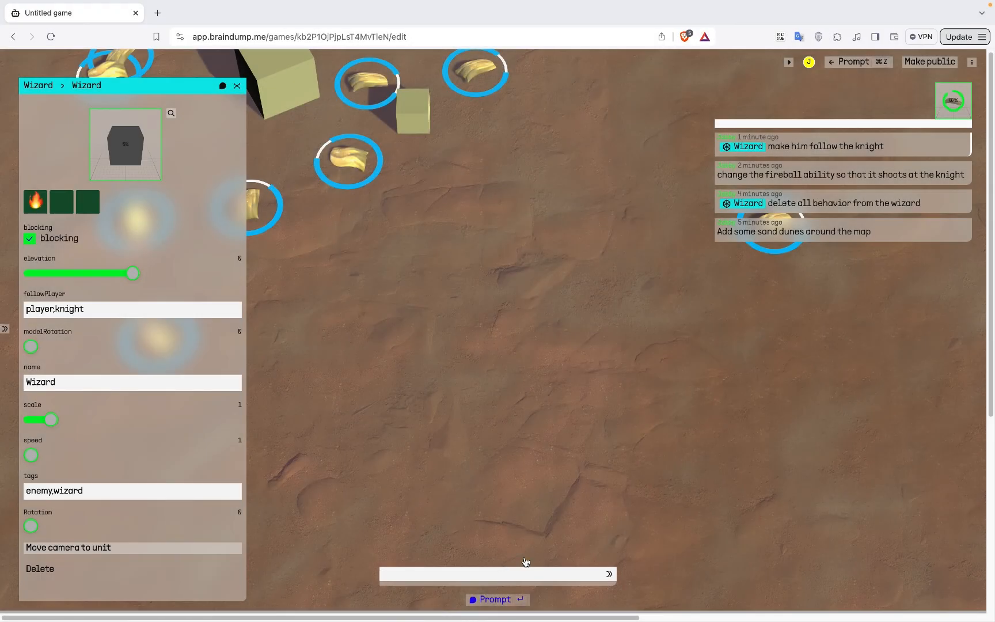
pyautogui.write('make')
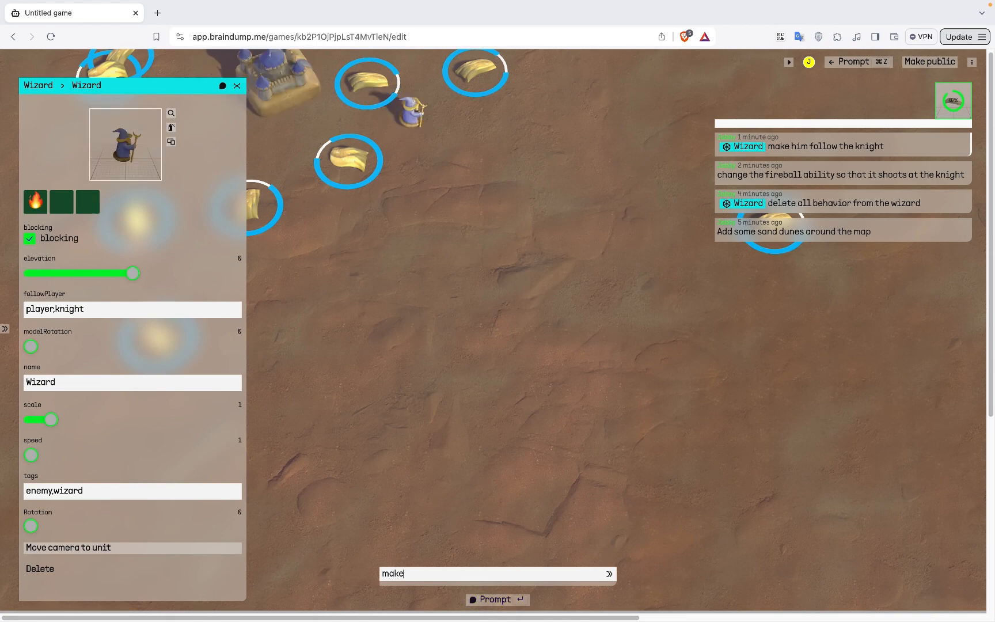
pyautogui.write(' wizards only follow the player')
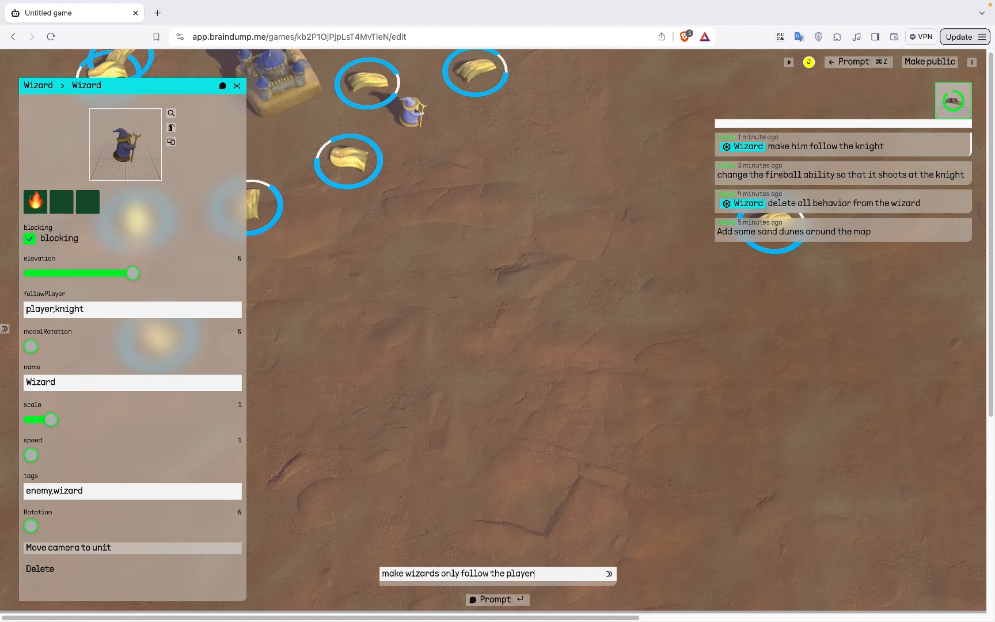
pyautogui.press('Return')
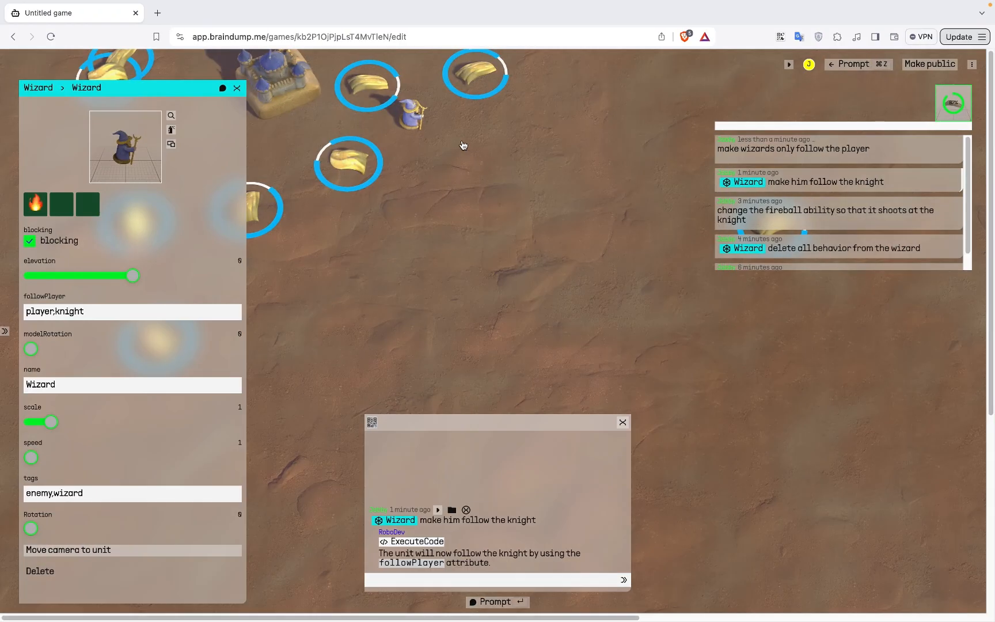
# Step: Playtest whether the wizards follow the player among the sand dunes, and return to editing
pyautogui.moveTo(515, 187); pyautogui.dragTo(500, 341)
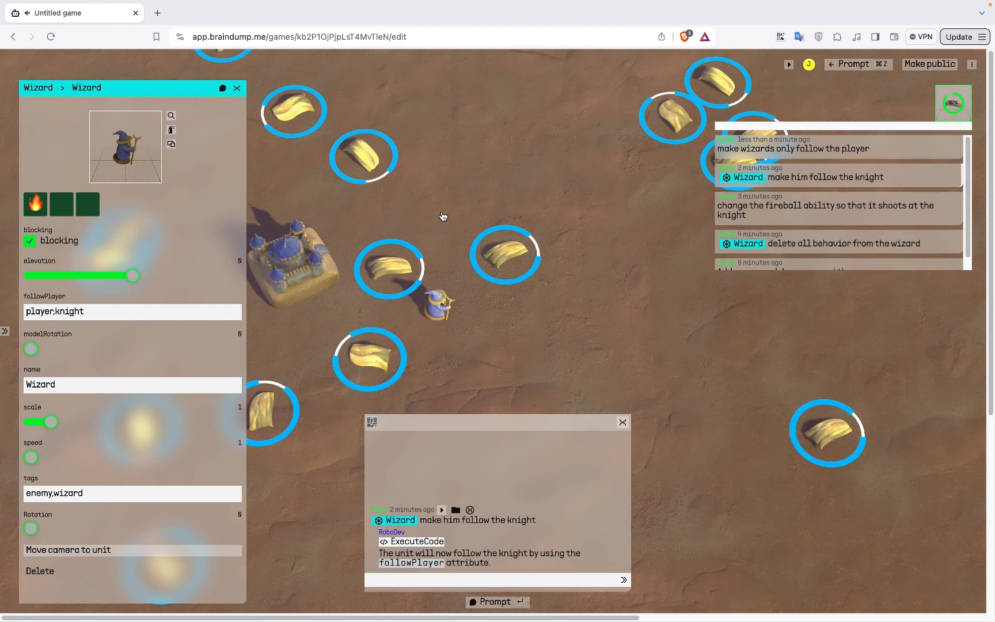
pyautogui.click(790, 65)
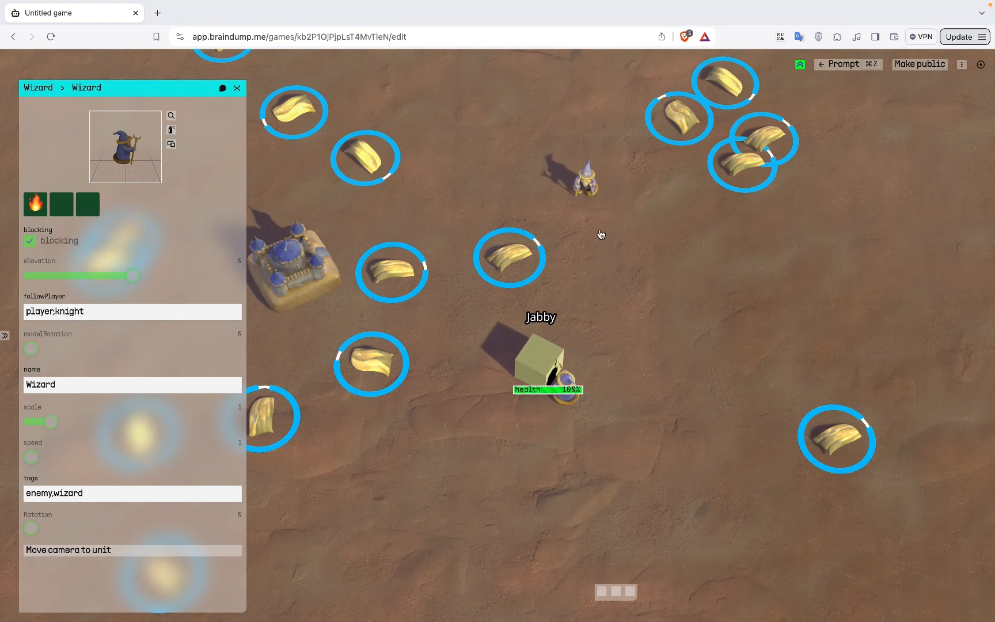
pyautogui.click(800, 65)
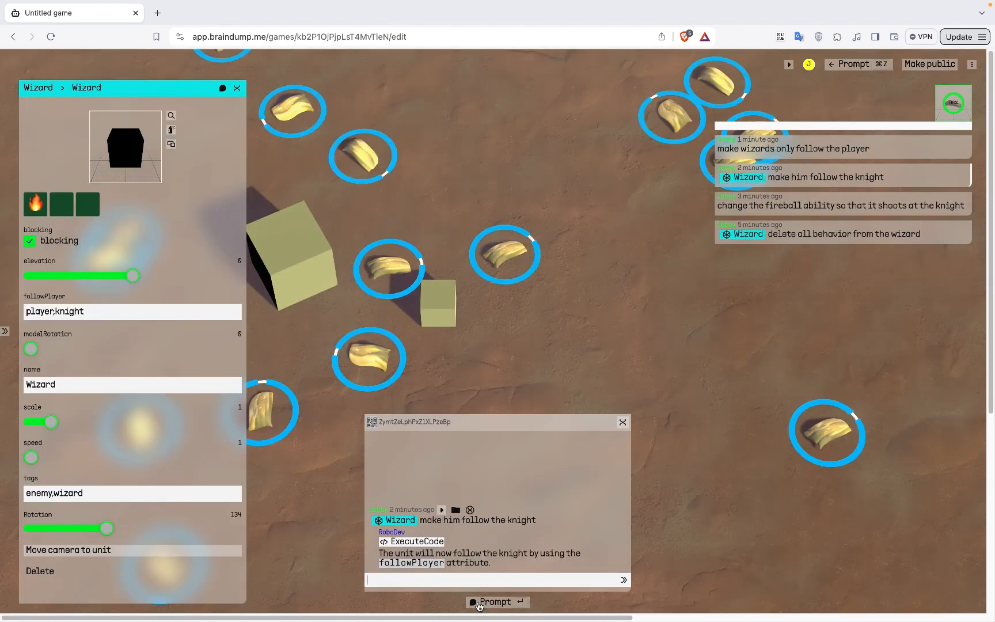
# Step: Submit the prompt "make wizards do 20 damage when they touch the player"
pyautogui.click(476, 602)
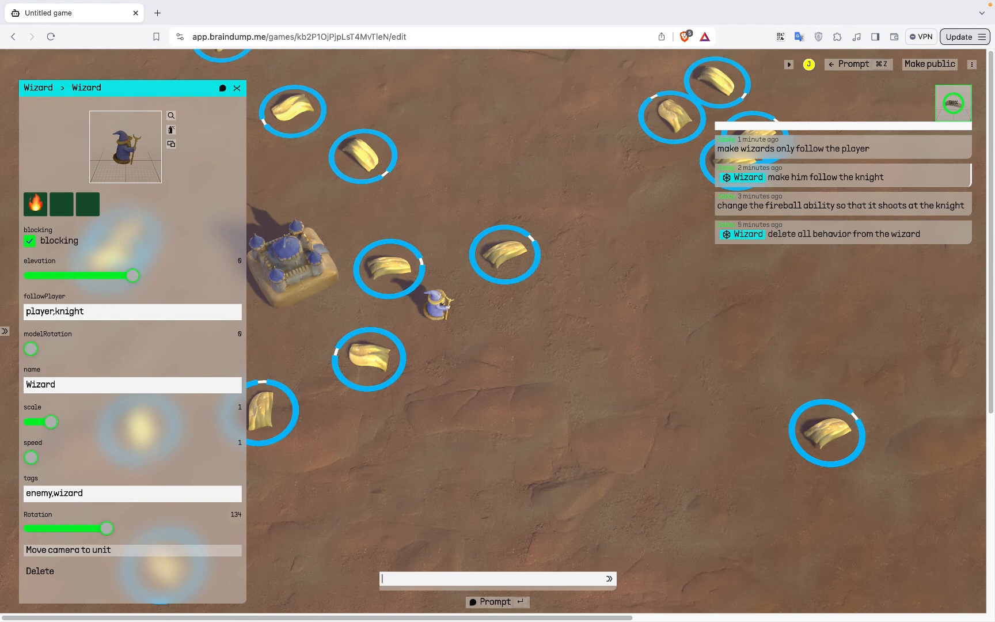
pyautogui.write('make wizards do 20')
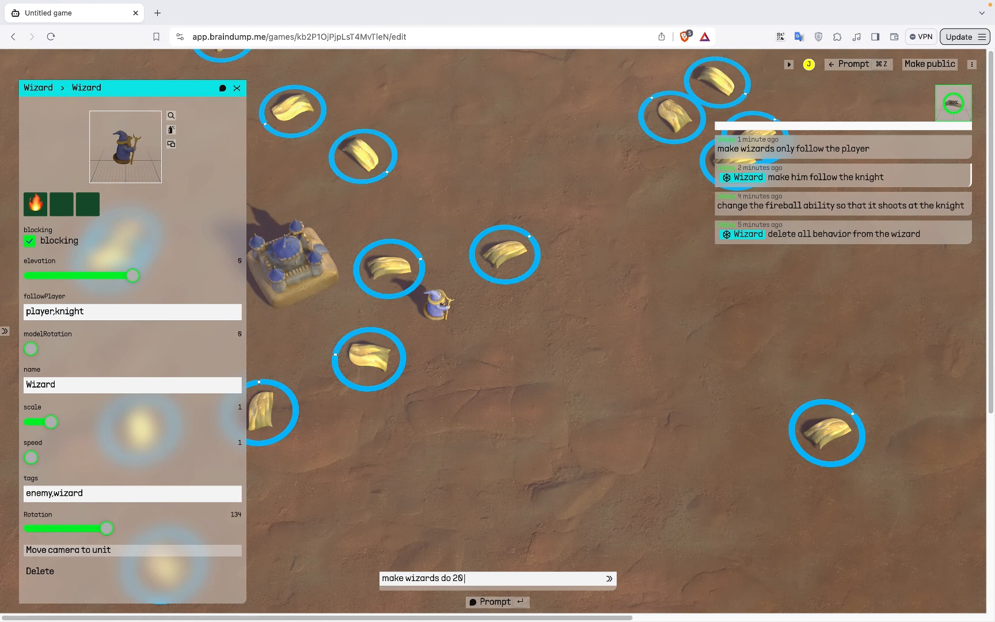
pyautogui.write(' damage when they touch the player')
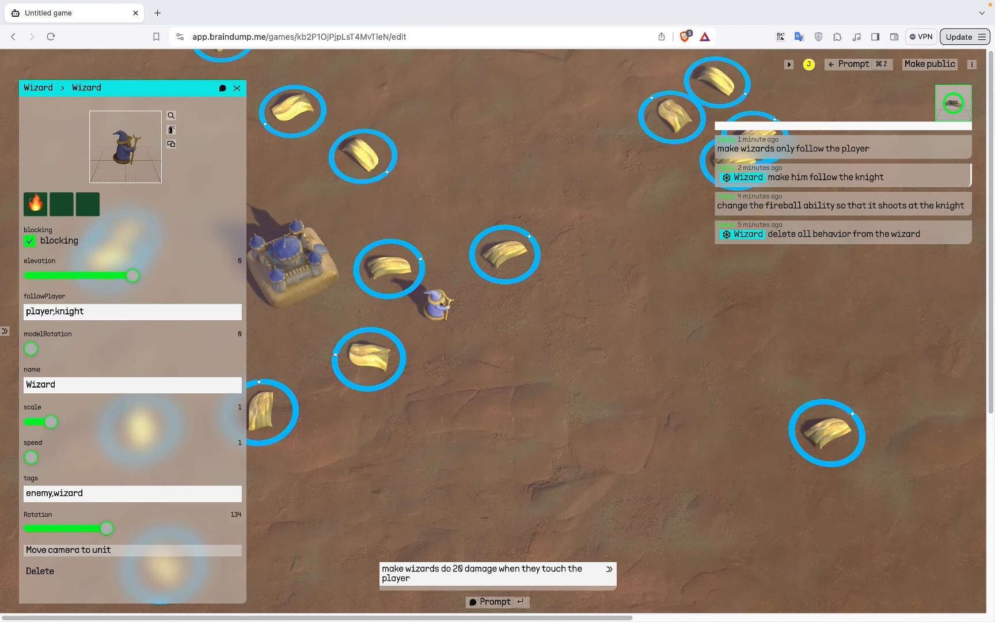
pyautogui.press('Return')
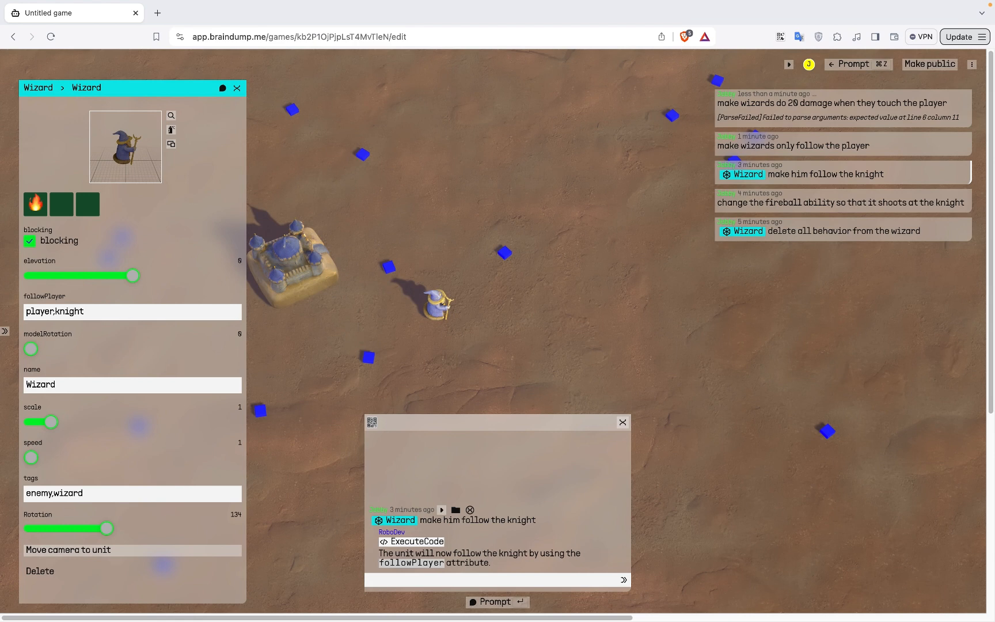
# Step: Submit the prompt "remove all the sand dunes"
pyautogui.click(507, 254)
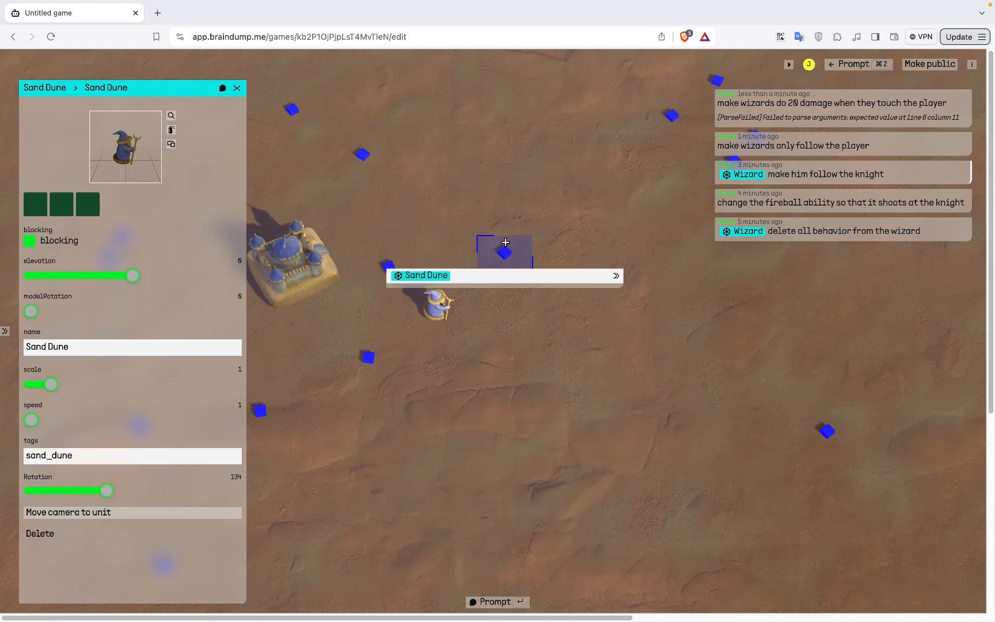
pyautogui.click(525, 318)
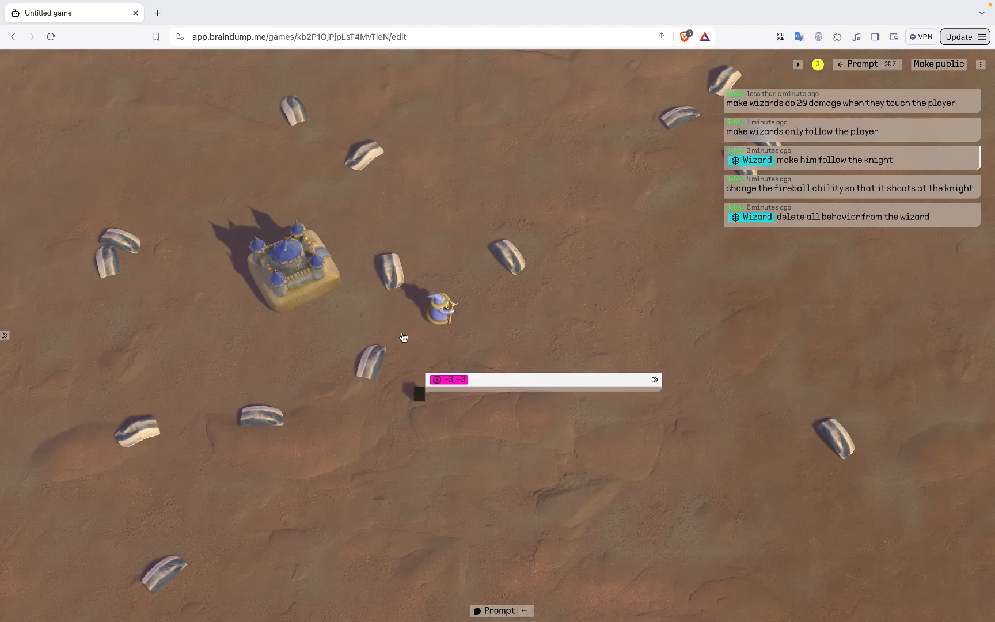
pyautogui.click(508, 260)
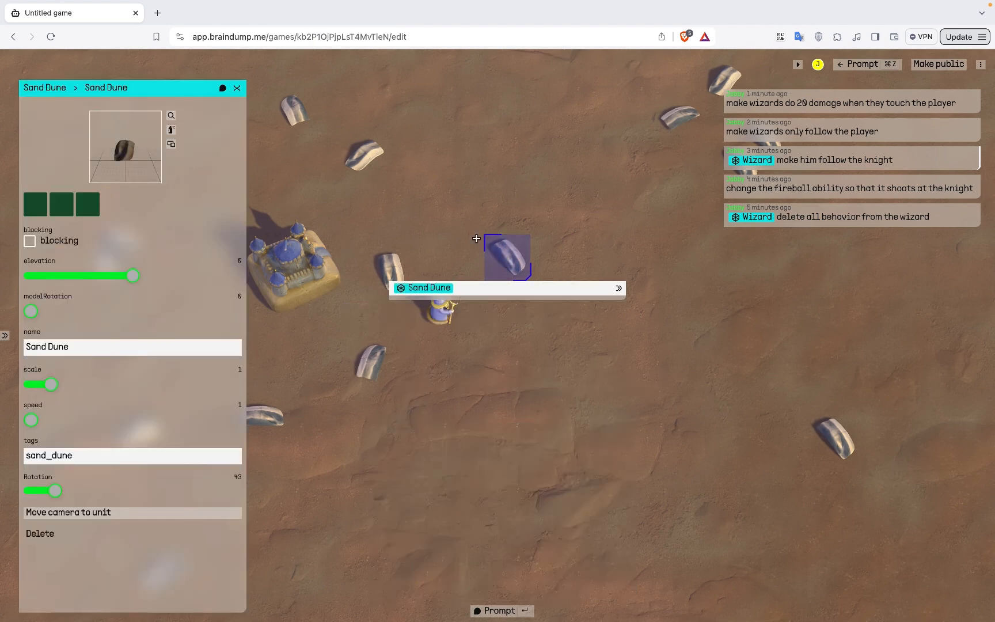
pyautogui.click(521, 612)
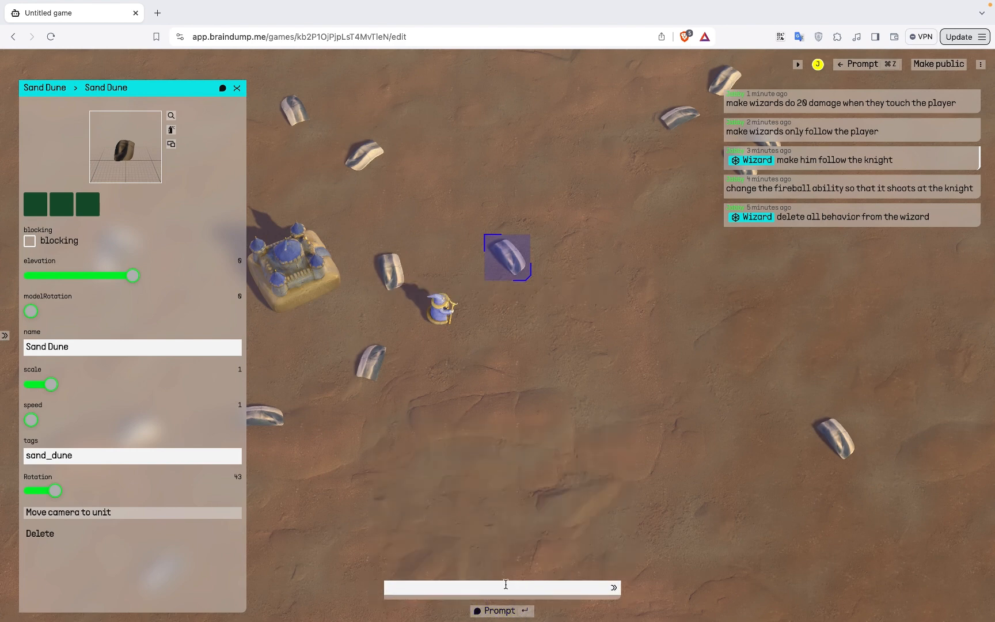
pyautogui.write('remove all the san')
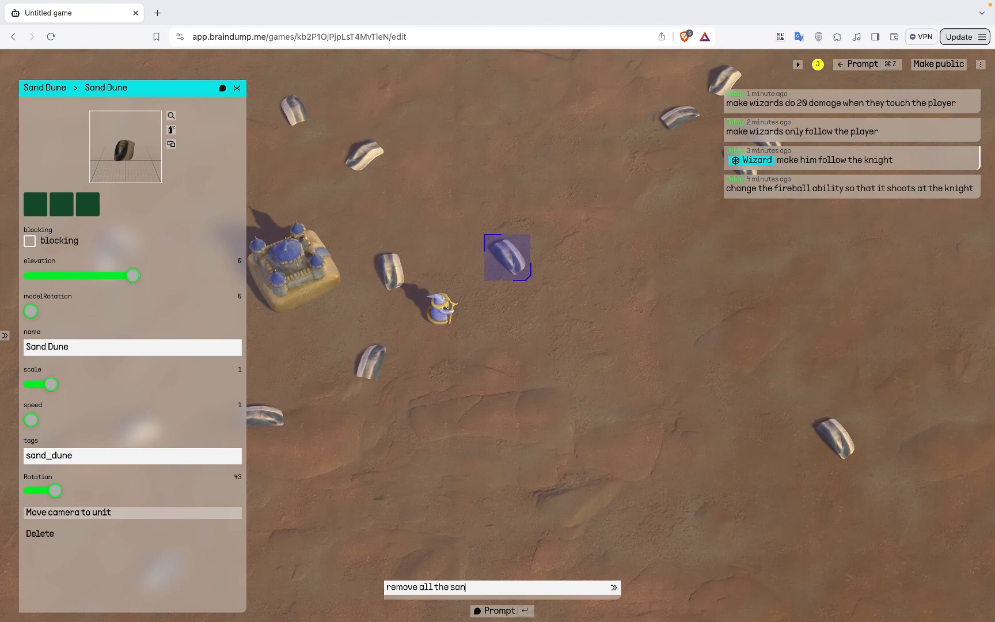
pyautogui.write('d dunes')
pyautogui.press('Return')
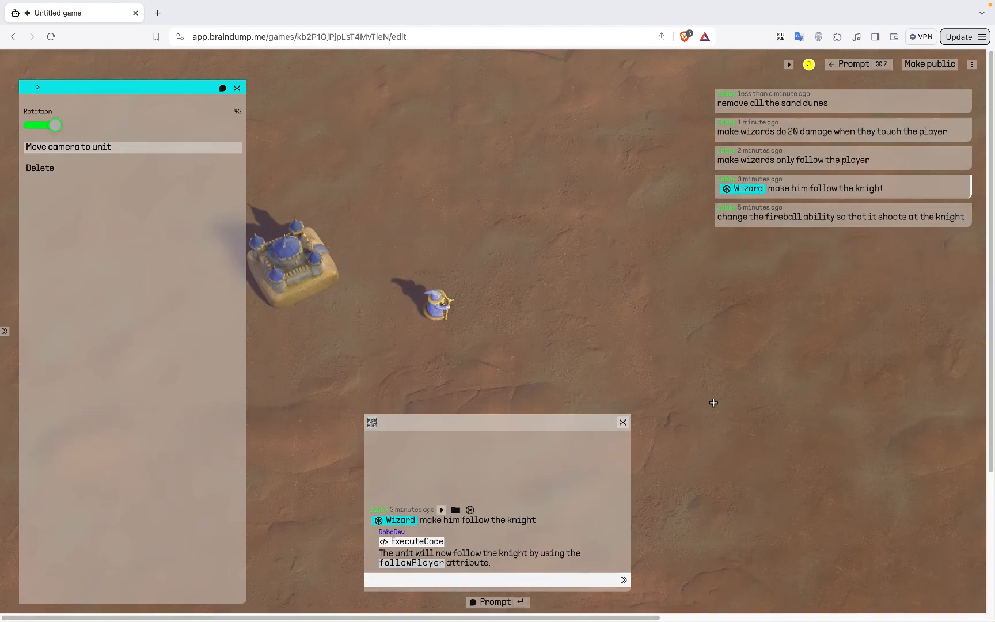
# Step: Close the prompt conversation, playtest the wizards' touch damage on the player, and return to editing
pyautogui.click(622, 424)
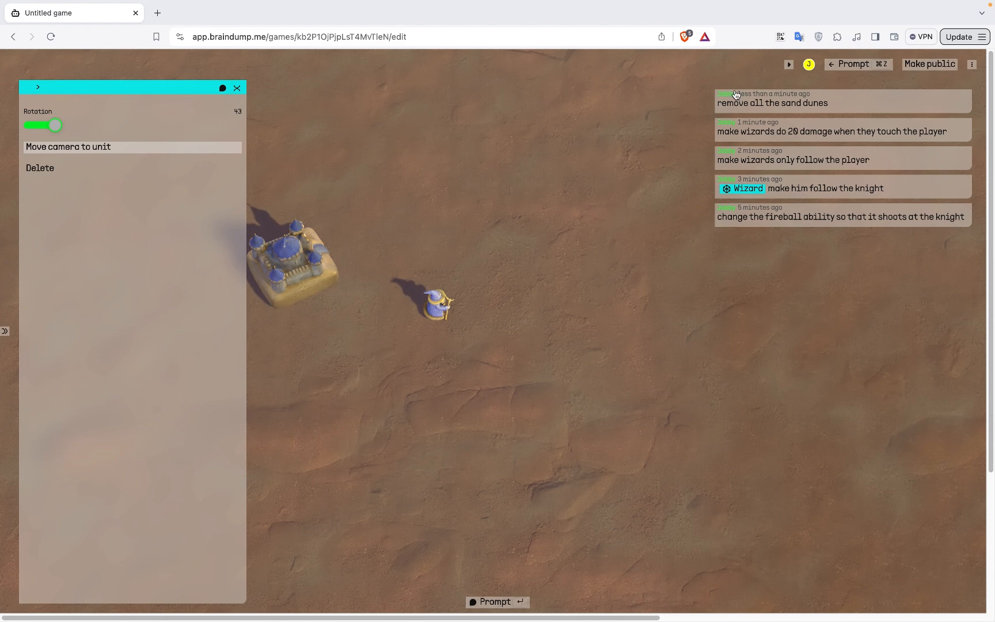
pyautogui.click(789, 64)
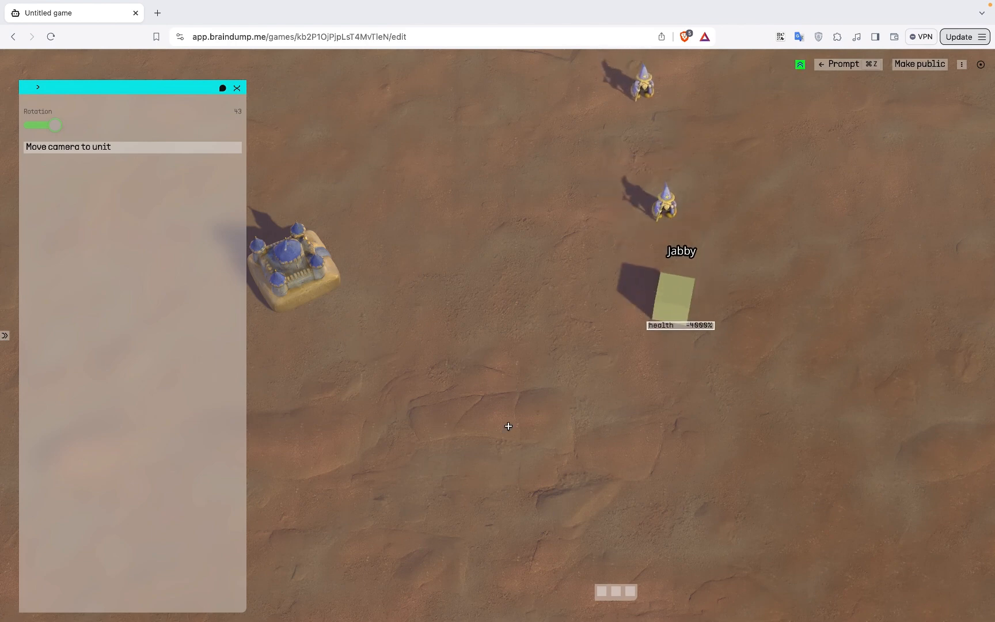
pyautogui.click(800, 66)
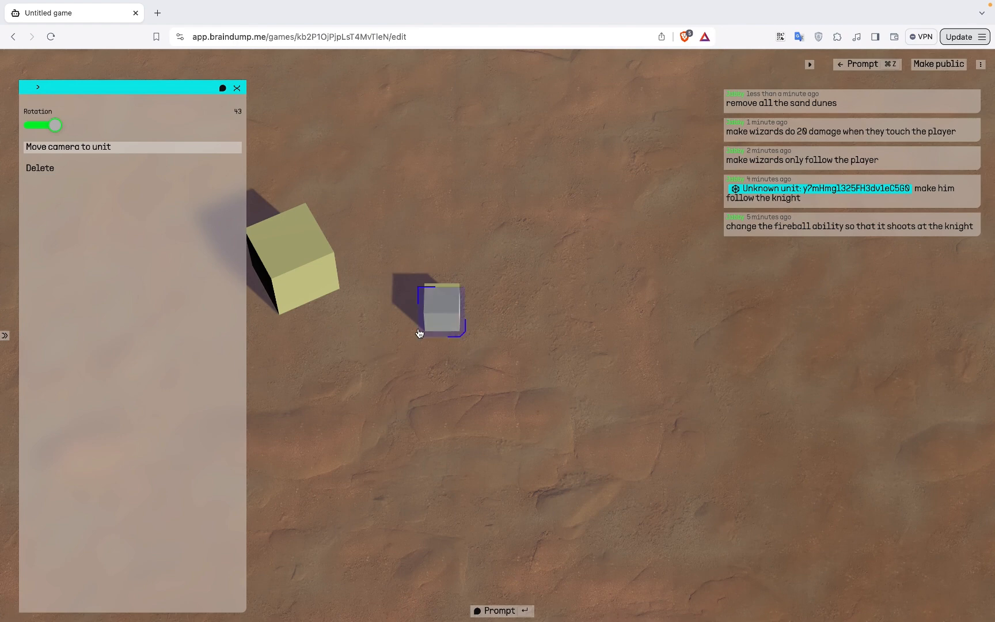
# Step: Submit the prompt "after wizards do damage to the player, make the wizards retreat before attacking again"
pyautogui.click(451, 309)
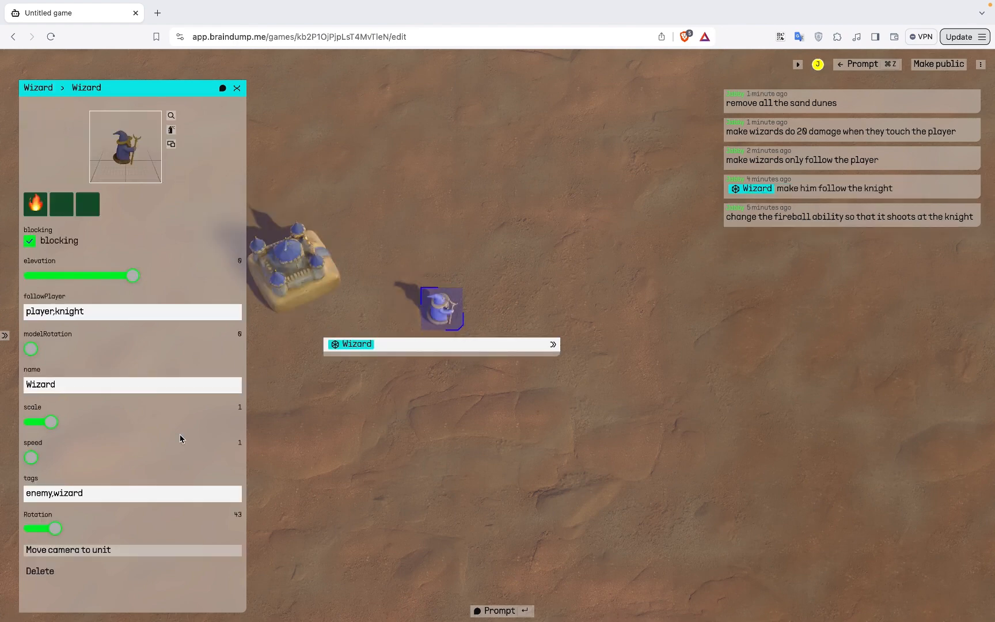
pyautogui.click(520, 612)
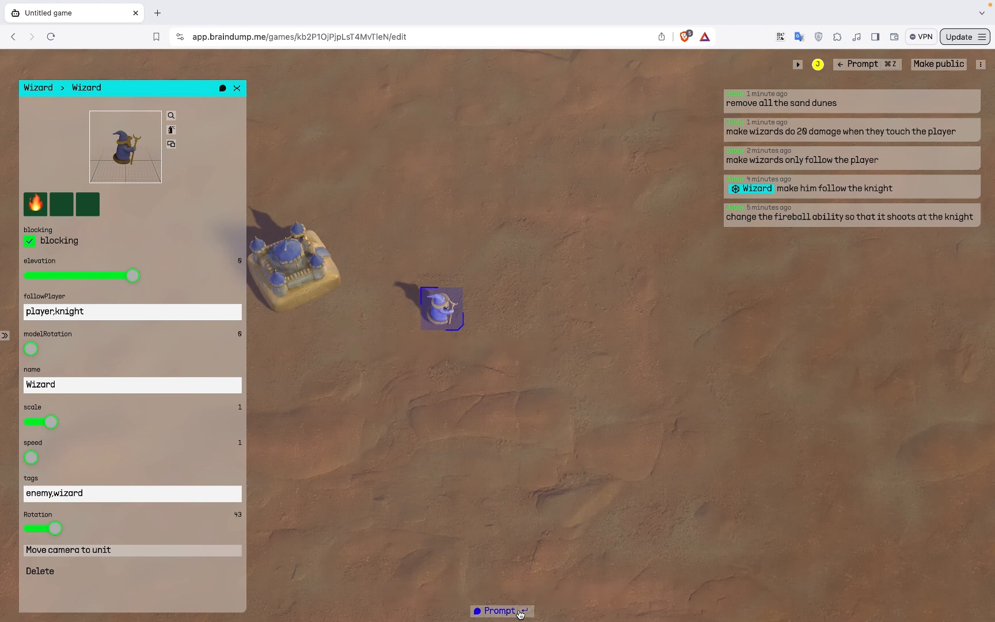
pyautogui.write('make')
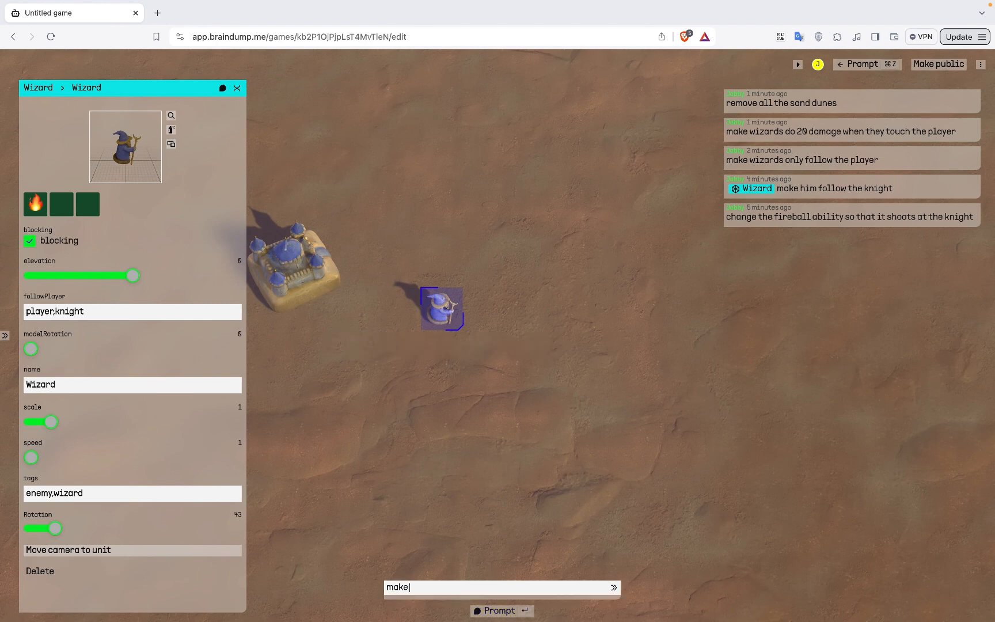
pyautogui.write(' the wiz')
pyautogui.press('BackSpace')
pyautogui.press('BackSpace')
pyautogui.press('BackSpace')
pyautogui.press('BackSpace')
pyautogui.press('BackSpace')
pyautogui.press('BackSpace')
pyautogui.press('BackSpace')
pyautogui.press('BackSpace')
pyautogui.press('BackSpace')
pyautogui.press('BackSpace')
pyautogui.press('BackSpace')
pyautogui.press('BackSpace')
pyautogui.press('BackSpace')
pyautogui.press('BackSpace')
pyautogui.press('BackSpace')
pyautogui.press('BackSpace')
pyautogui.press('BackSpace')
pyautogui.write('after wizards do damage to the player,')
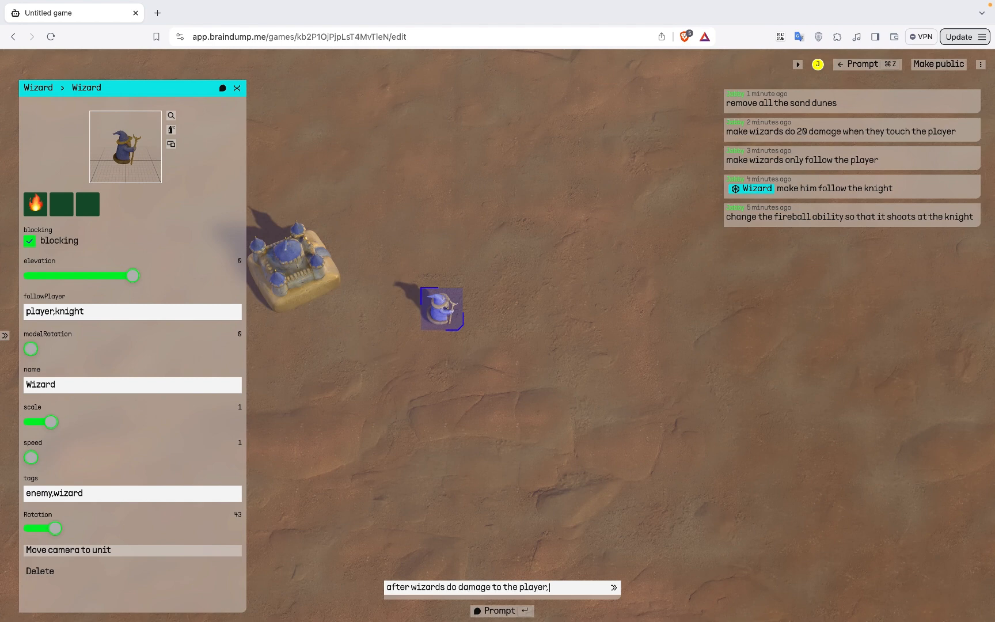
pyautogui.write(' make the wizar')
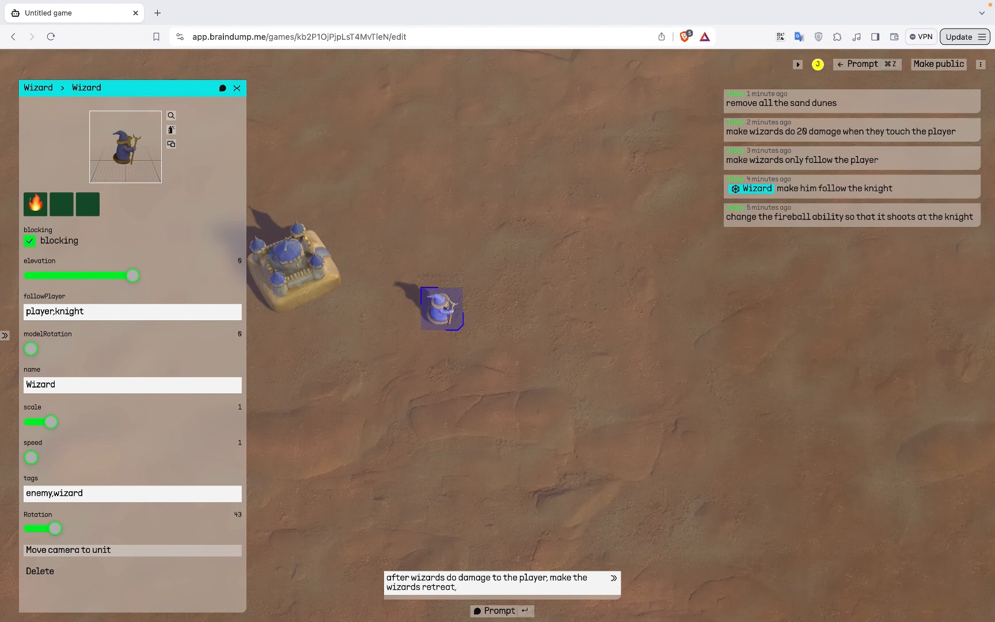
pyautogui.write('ds retreat before attacking again')
pyautogui.press('Return')
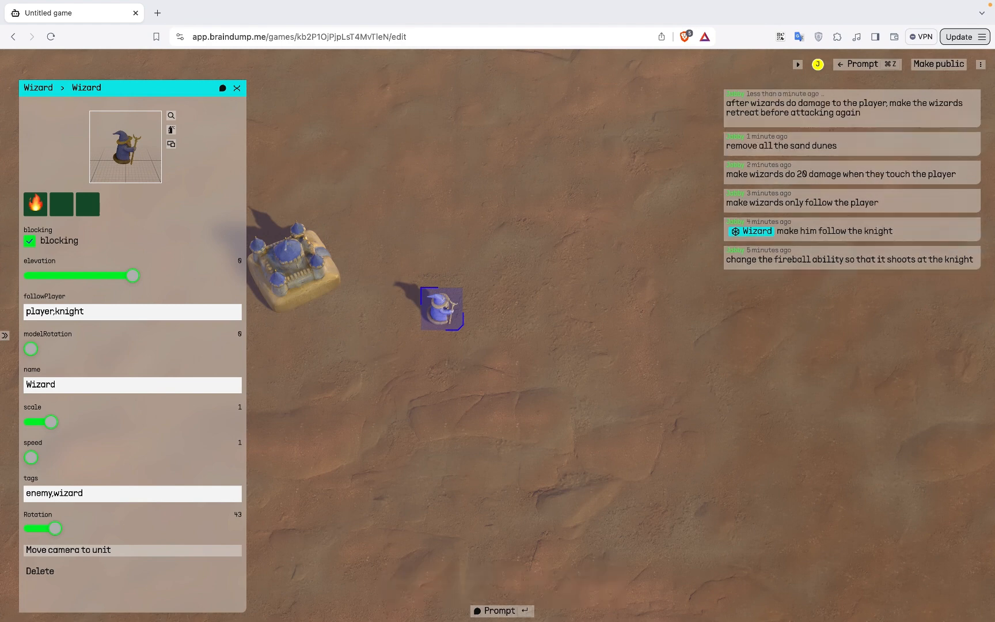
pyautogui.click(767, 117)
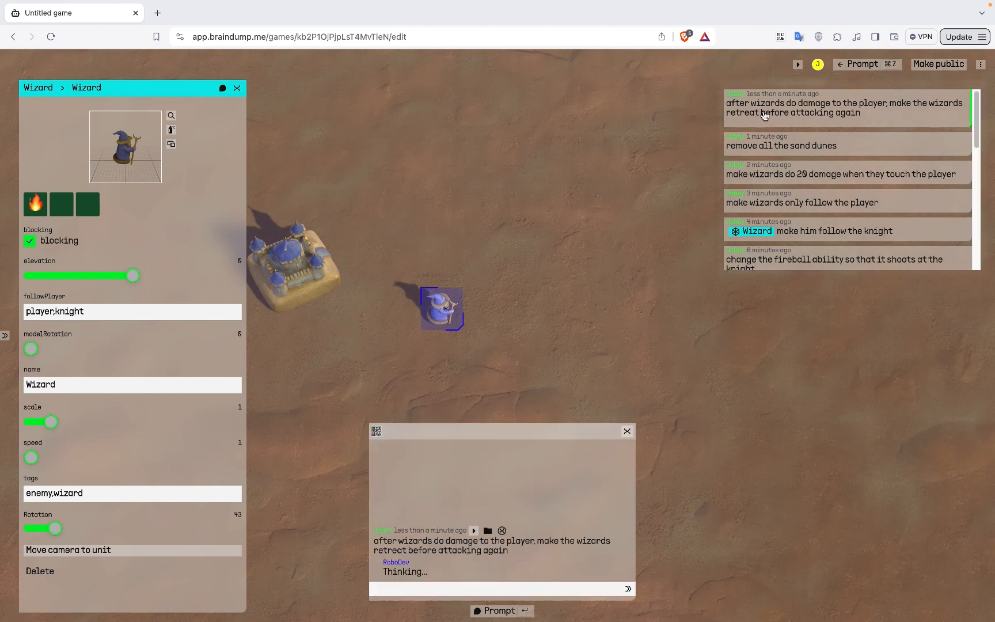
pyautogui.click(627, 432)
# Step: Submit the prompt "make the player a knight" and open its conversation
pyautogui.click(499, 612)
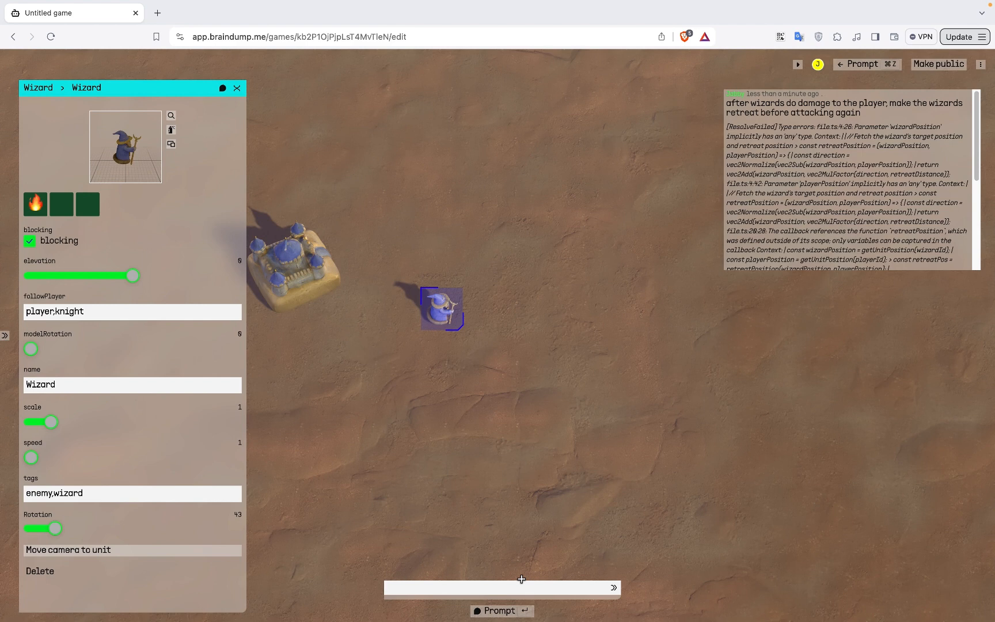
pyautogui.write('make th e')
pyautogui.press('BackSpace')
pyautogui.press('BackSpace')
pyautogui.write('e player a knight')
pyautogui.press('Return')
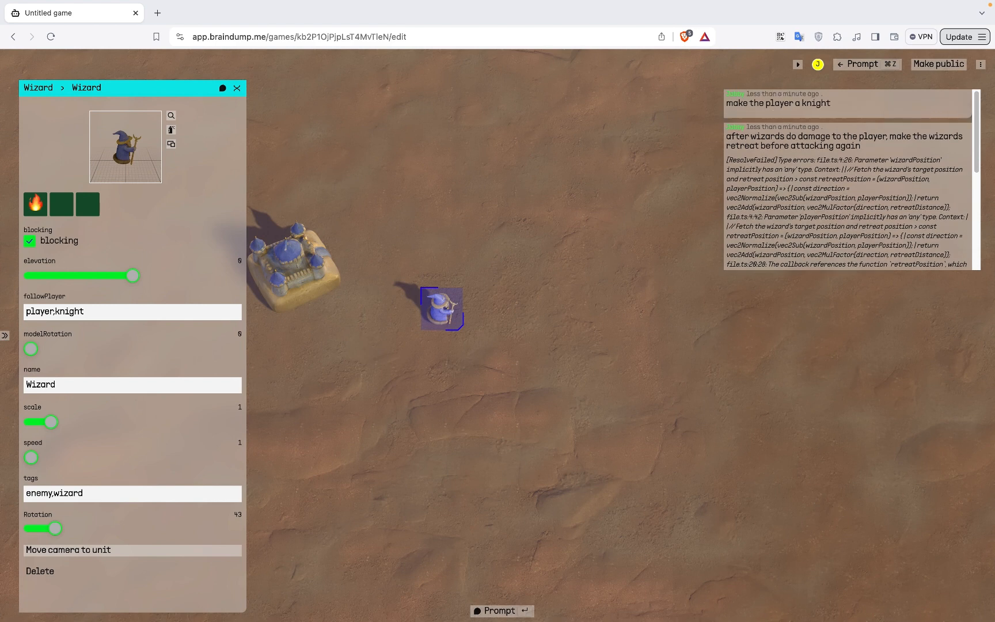
pyautogui.click(848, 150)
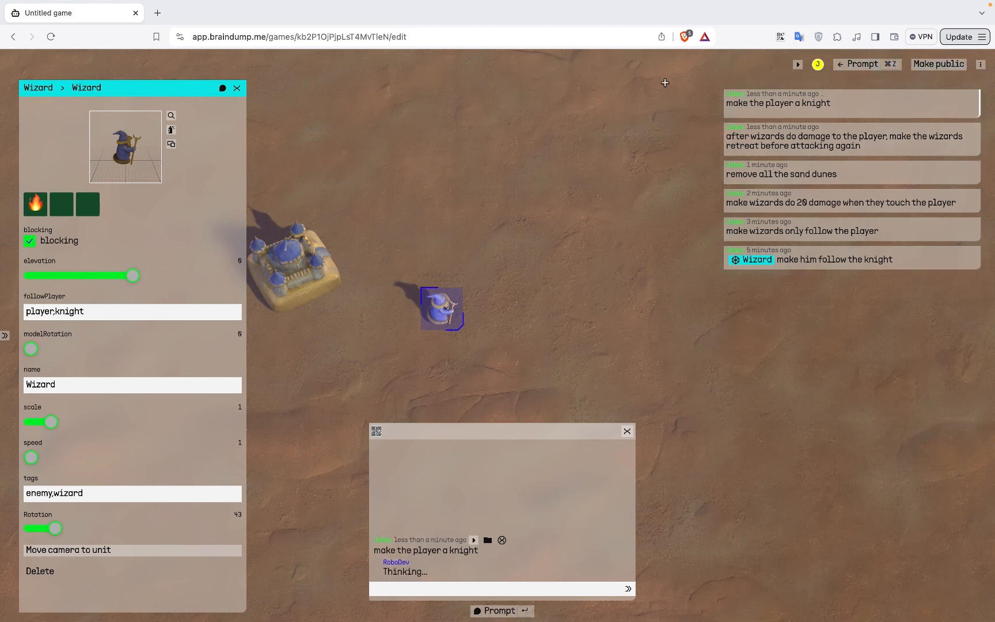
# Step: Playtest whether the wizards retreat after damaging the player, and return to editing
pyautogui.click(798, 65)
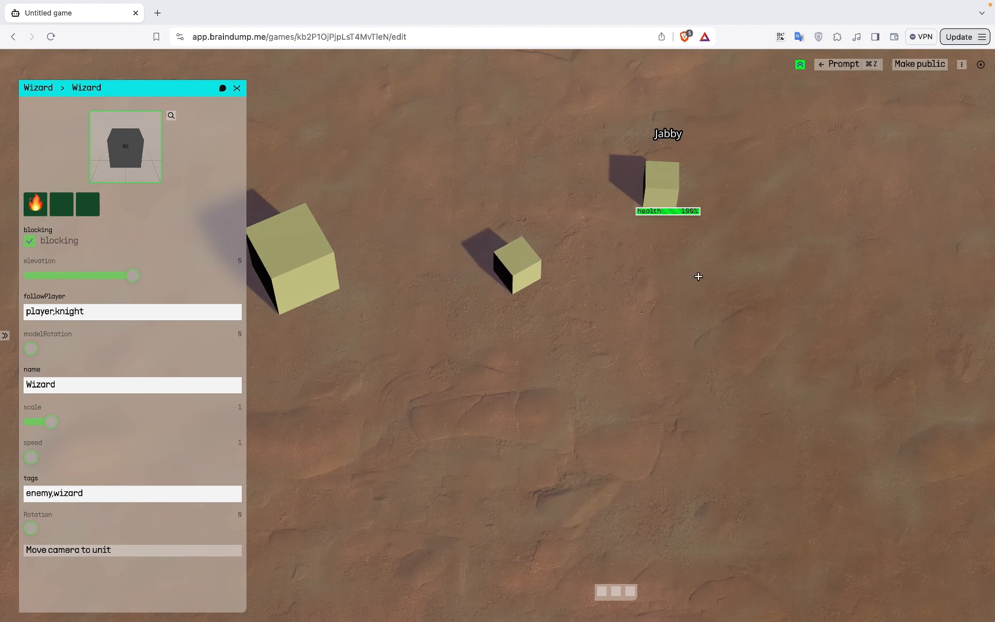
pyautogui.press('s')
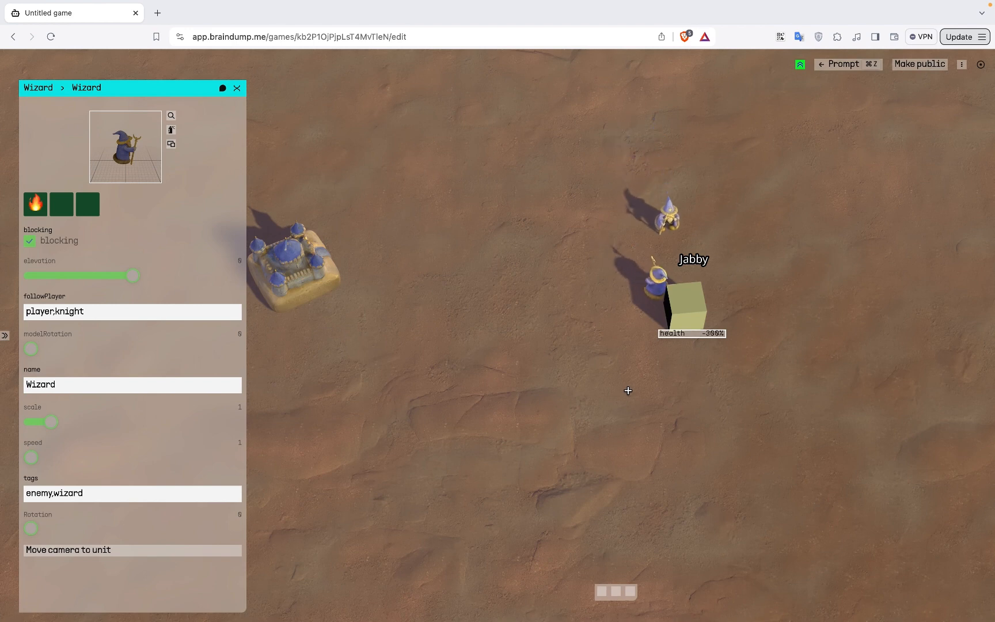
pyautogui.click(801, 66)
pyautogui.write('Make the co')
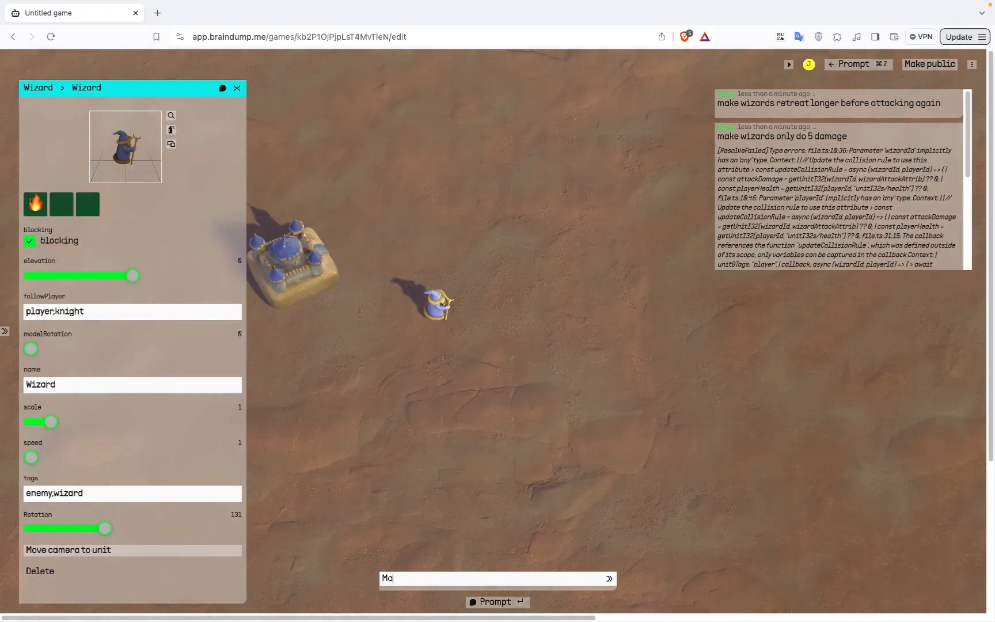
pyautogui.press('BackSpace')
pyautogui.press('BackSpace')
pyautogui.press('BackSpace')
pyautogui.press('BackSpace')
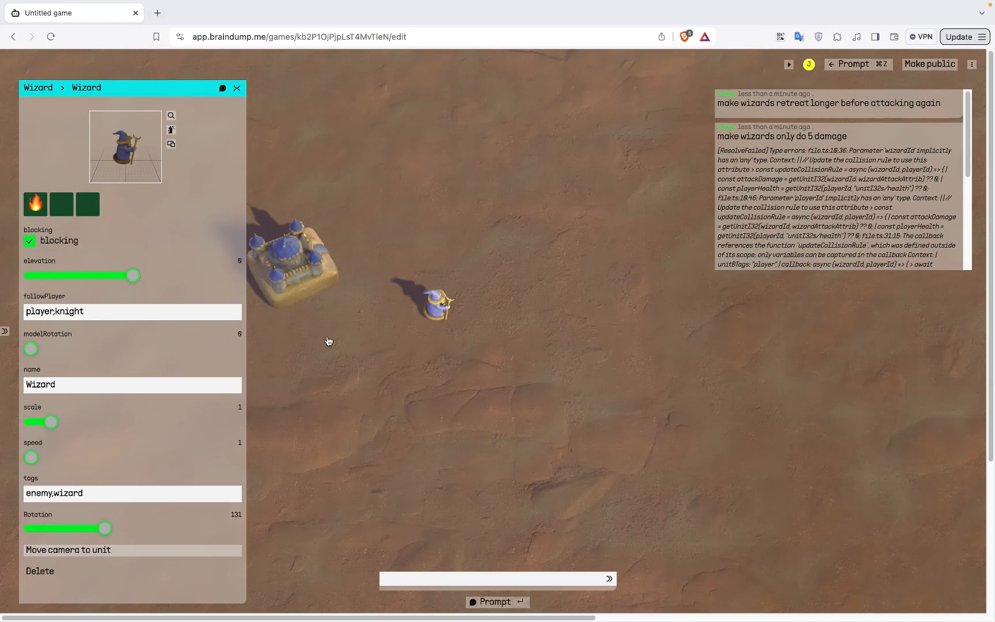
# Step: Submit the prompt "spawn wizards out of the castle every 10 seconds" for the castle
pyautogui.click(295, 271)
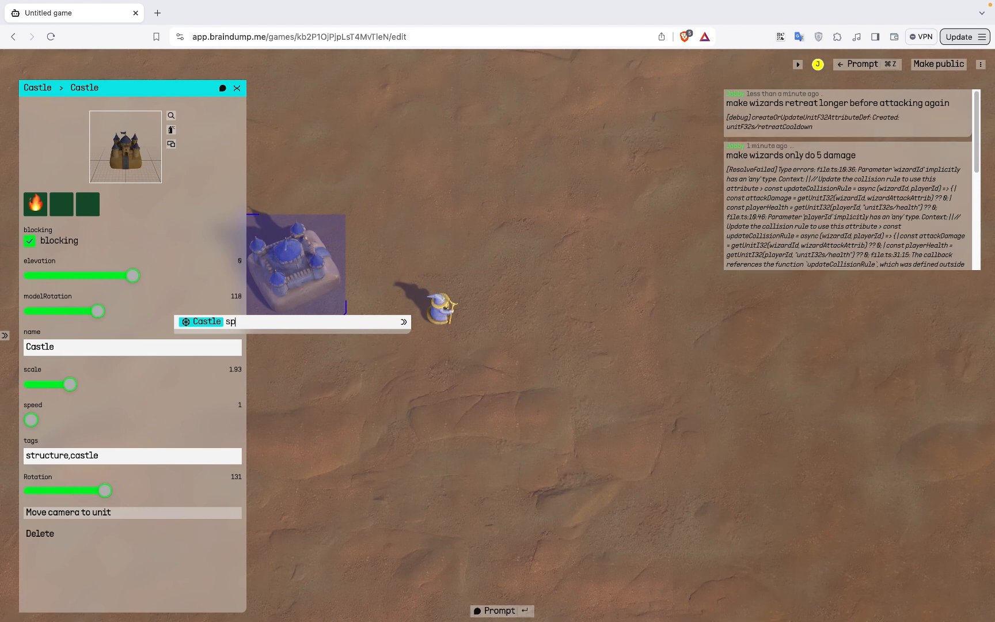
pyautogui.write('ards out of the')
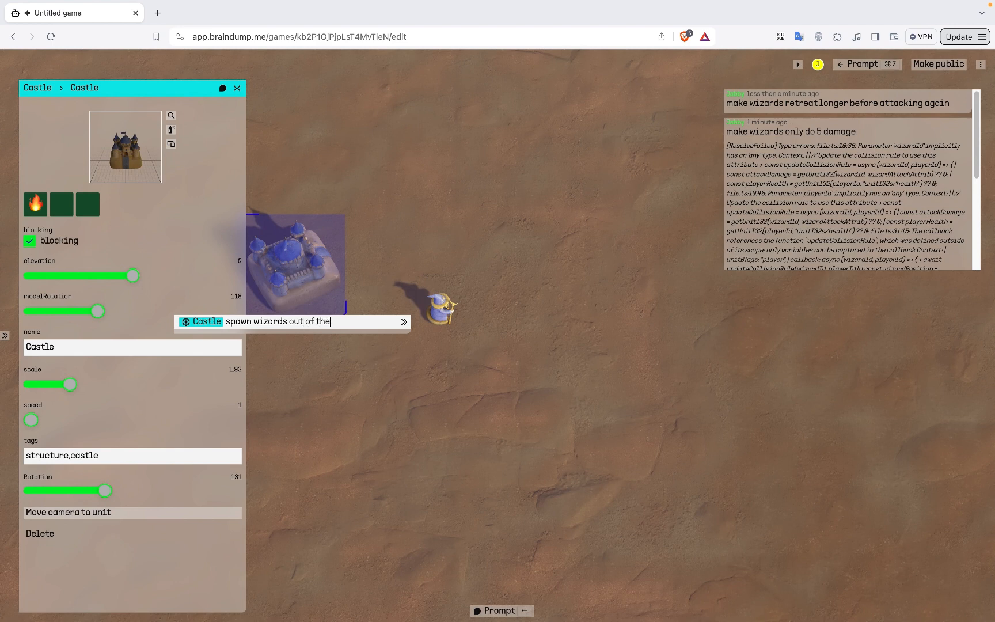
pyautogui.write(' castle every 10 sec')
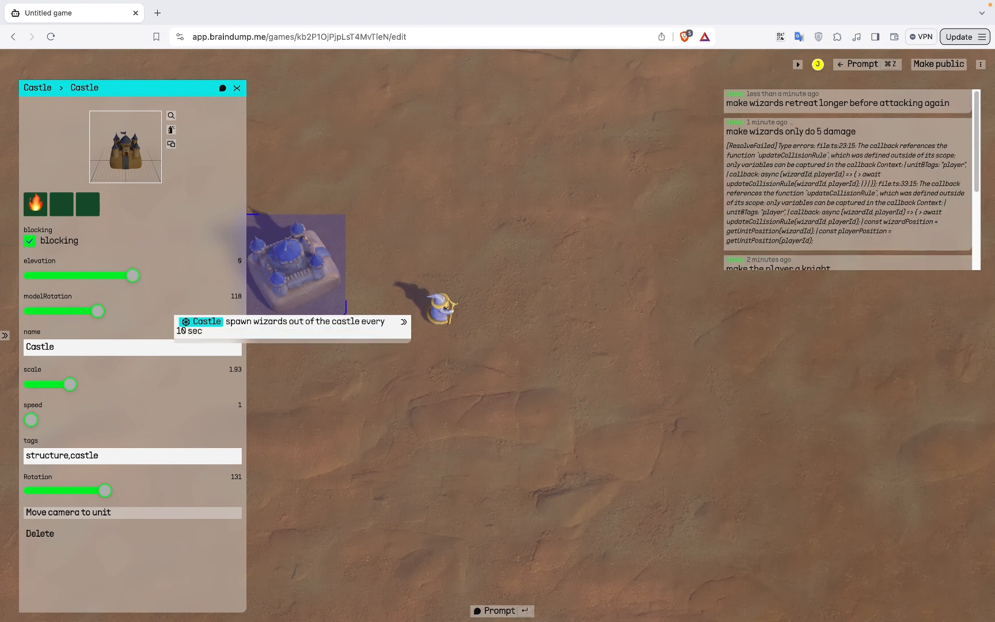
pyautogui.write('onds')
pyautogui.press('Return')
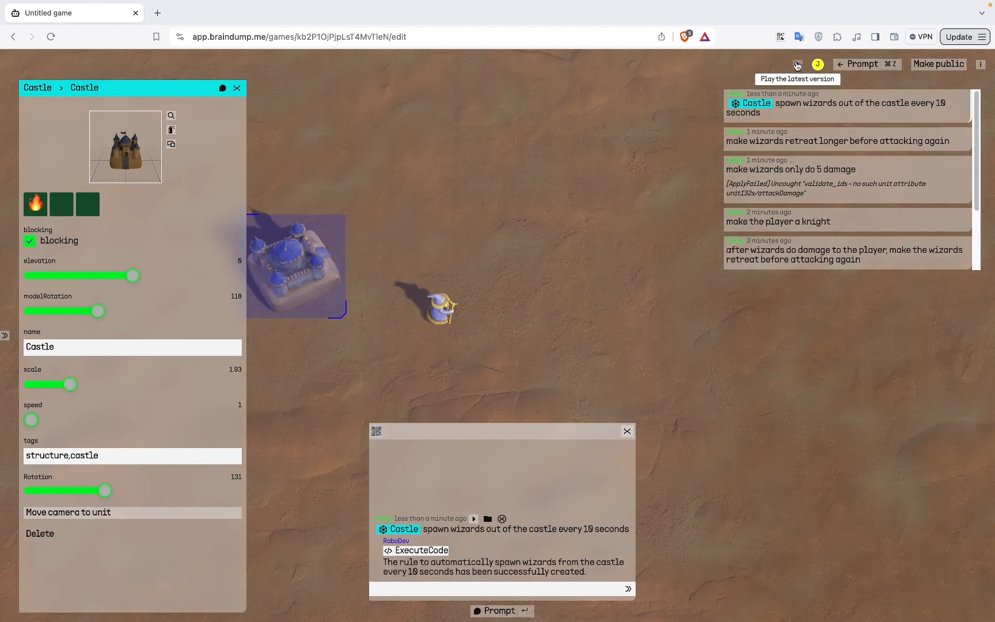
# Step: Playtest the wizards spawning from the castle and attacking the knight, and return to editing
pyautogui.click(797, 64)
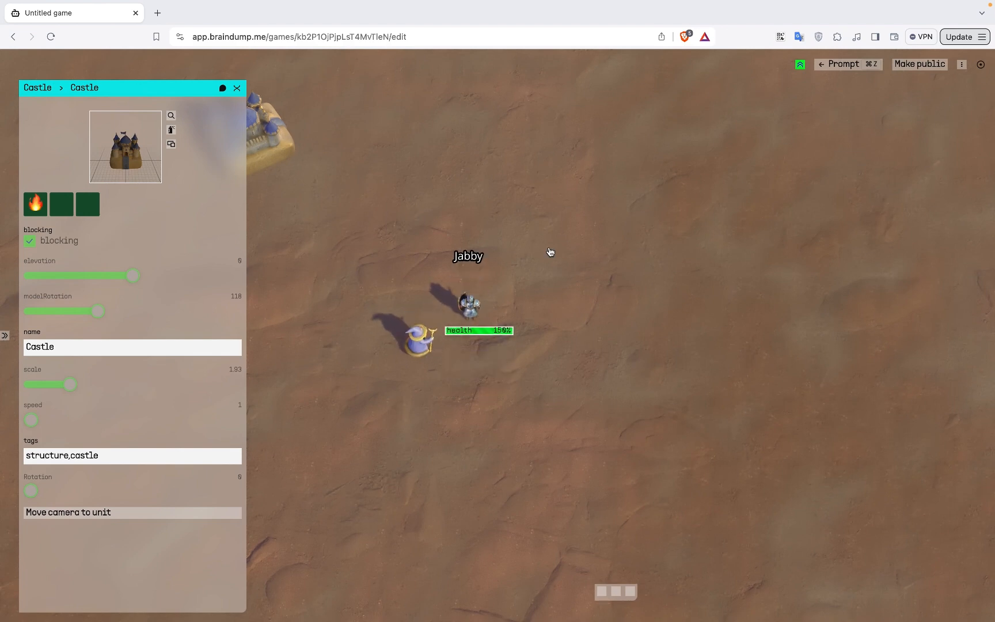
pyautogui.moveTo(391, 194); pyautogui.dragTo(532, 434)
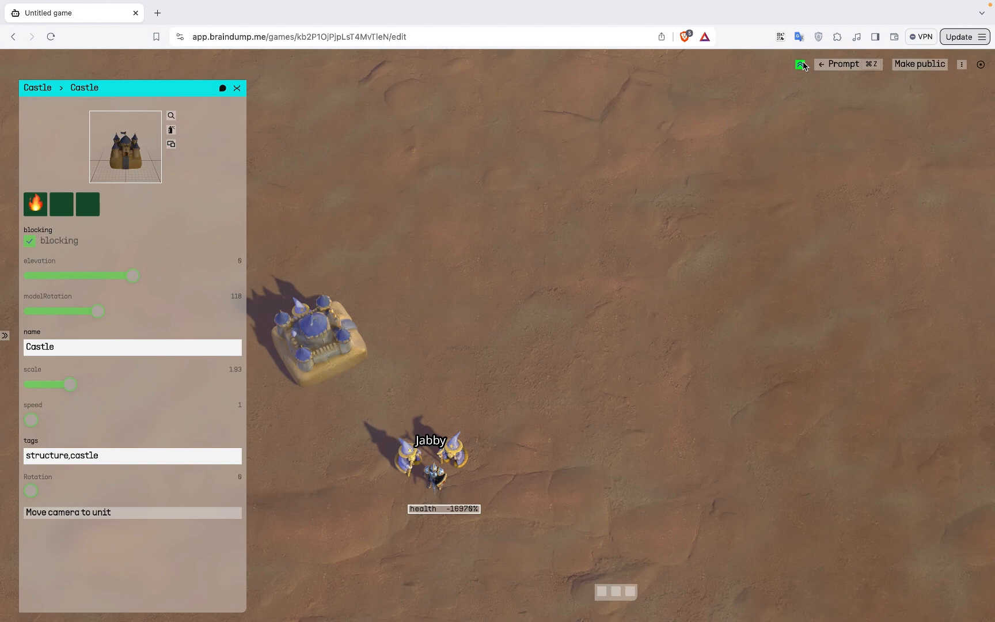
pyautogui.click(801, 65)
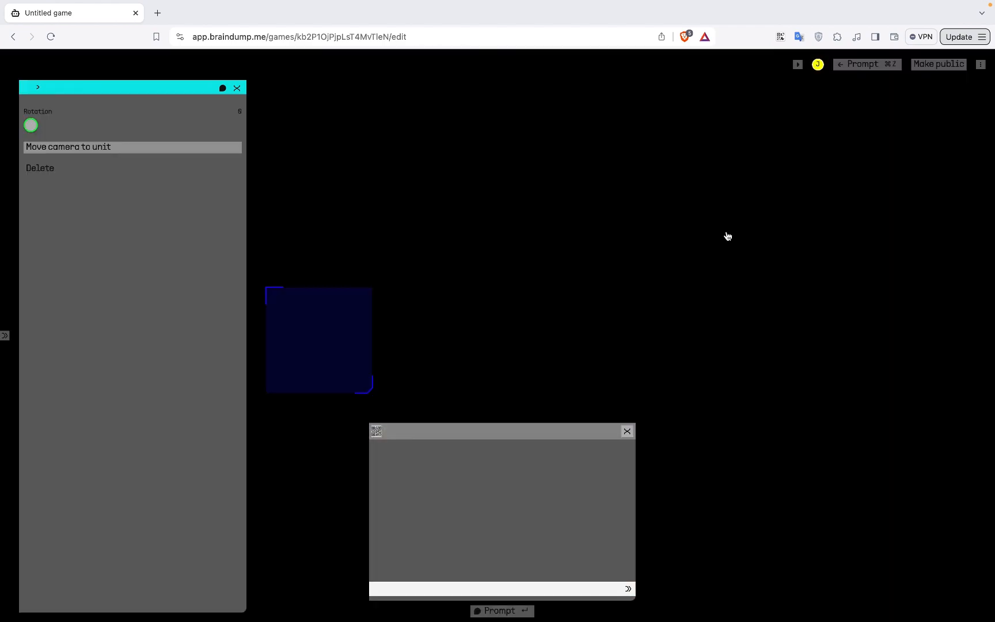